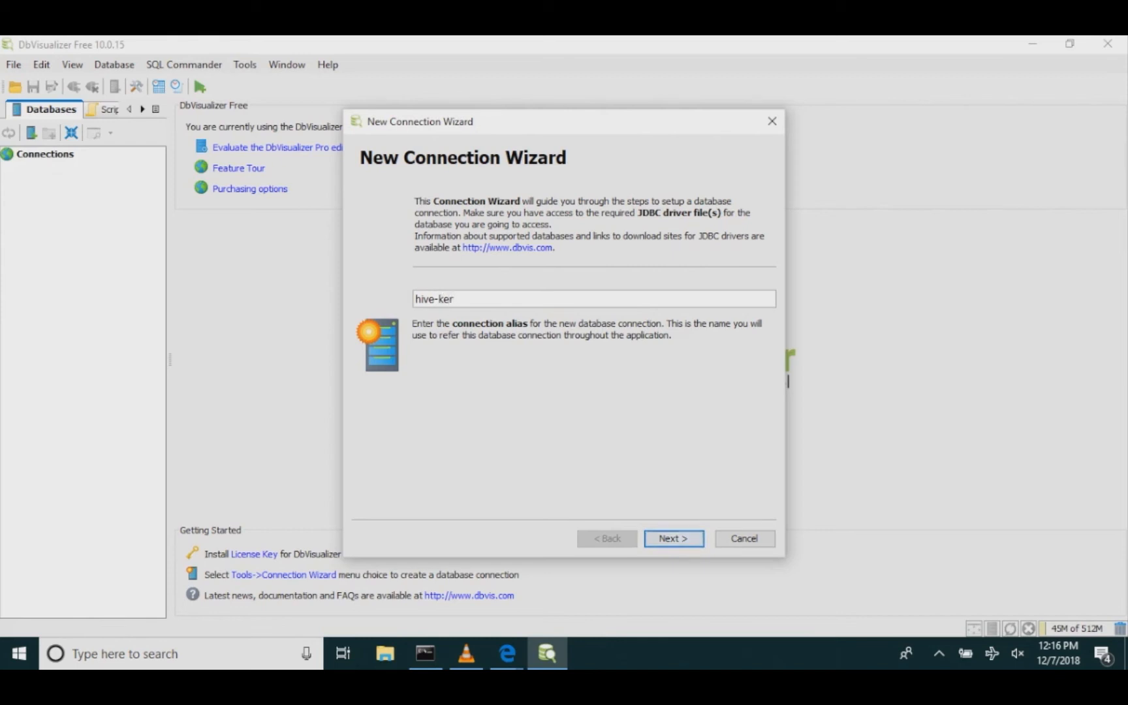
Step: Name the new connection hive-kerberos and choose Hive as the database driver
type("beros")
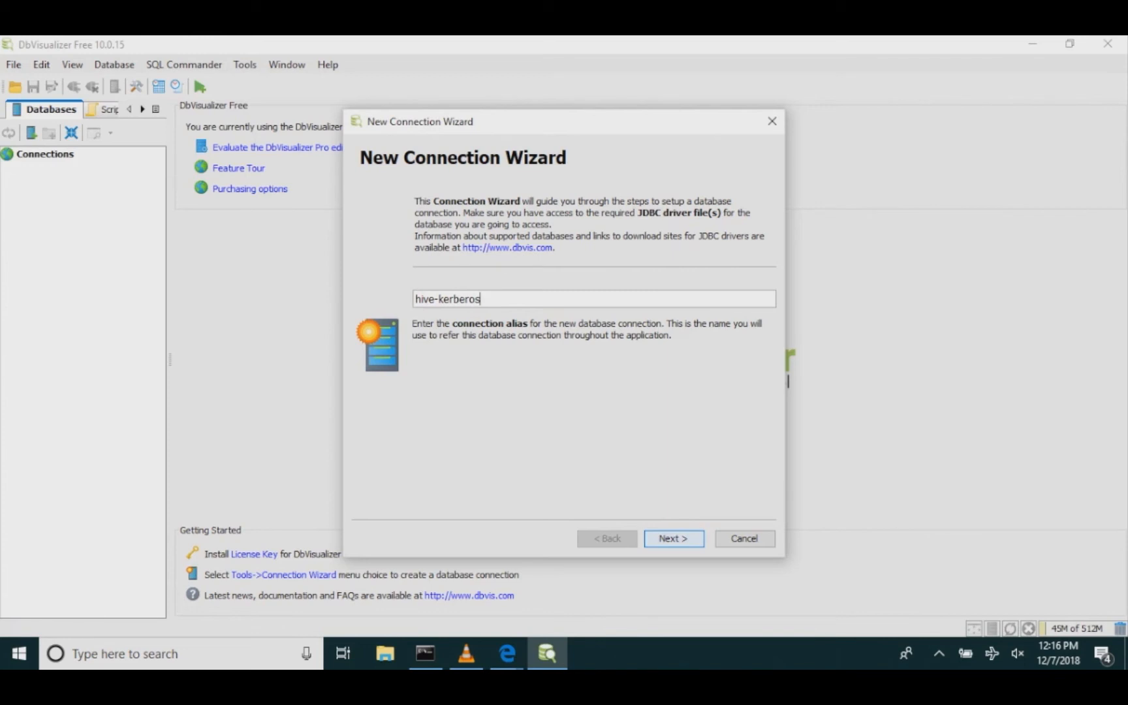
key("Return")
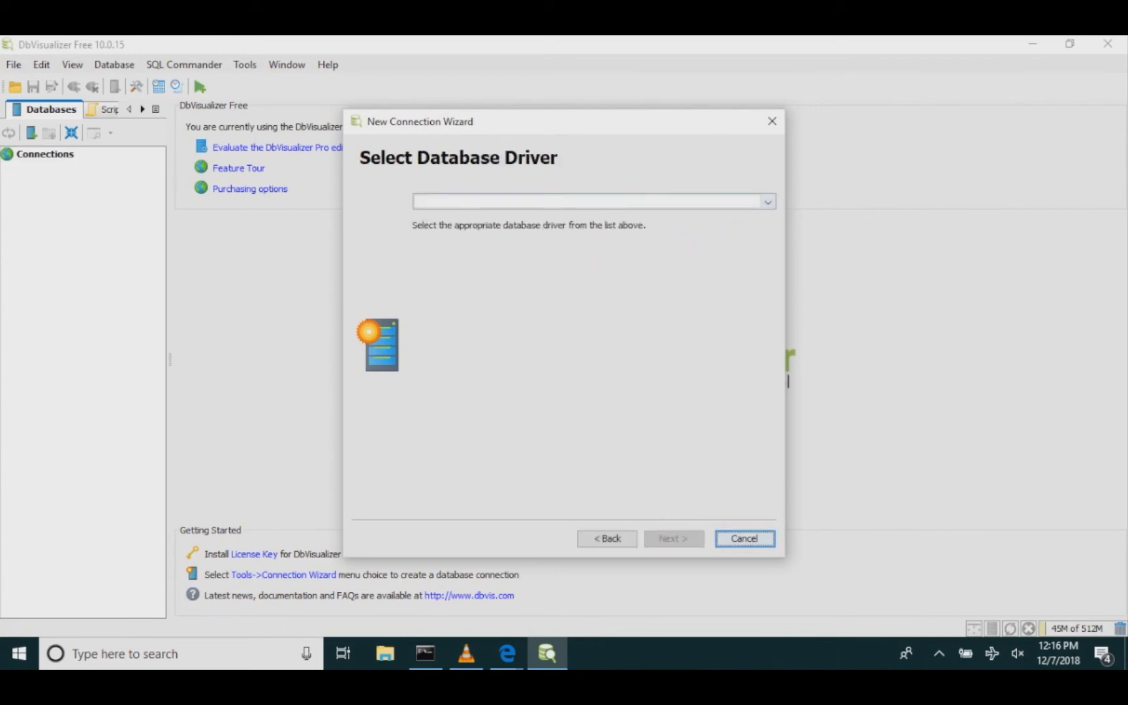
left_click(768, 202)
key("Down")
key("Down")
key("Down")
key("Down")
key("Down")
key("Down")
key("Down")
key("Down")
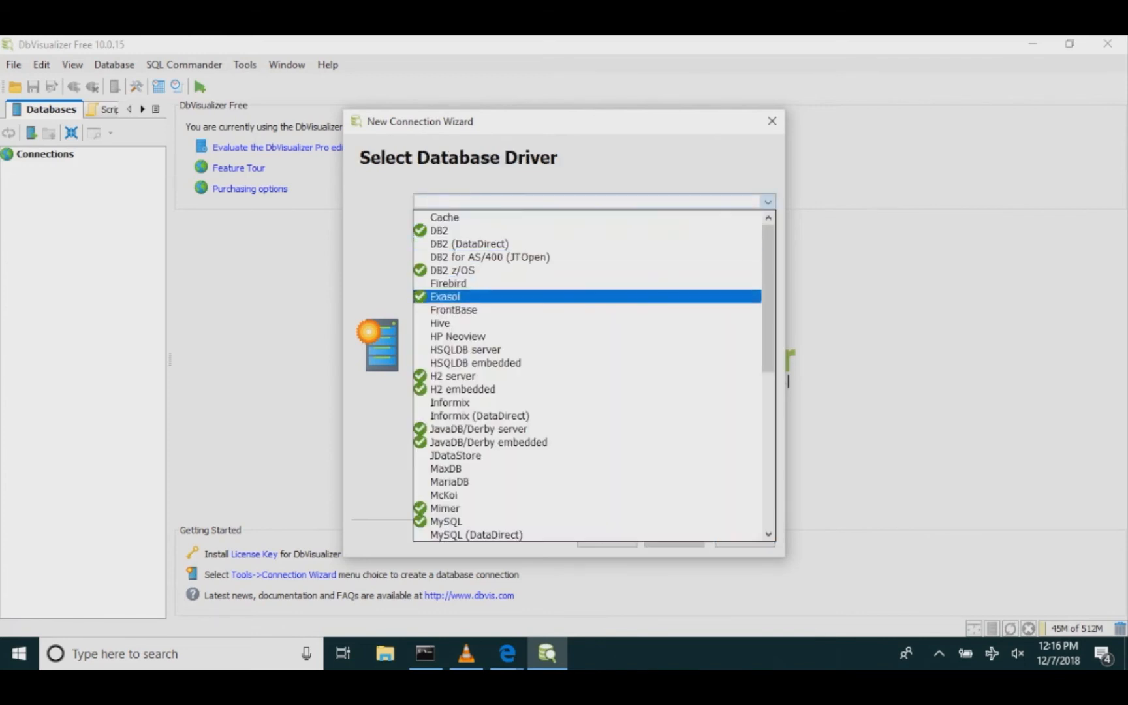
key("Up")
key("Up")
key("Up")
key("Up")
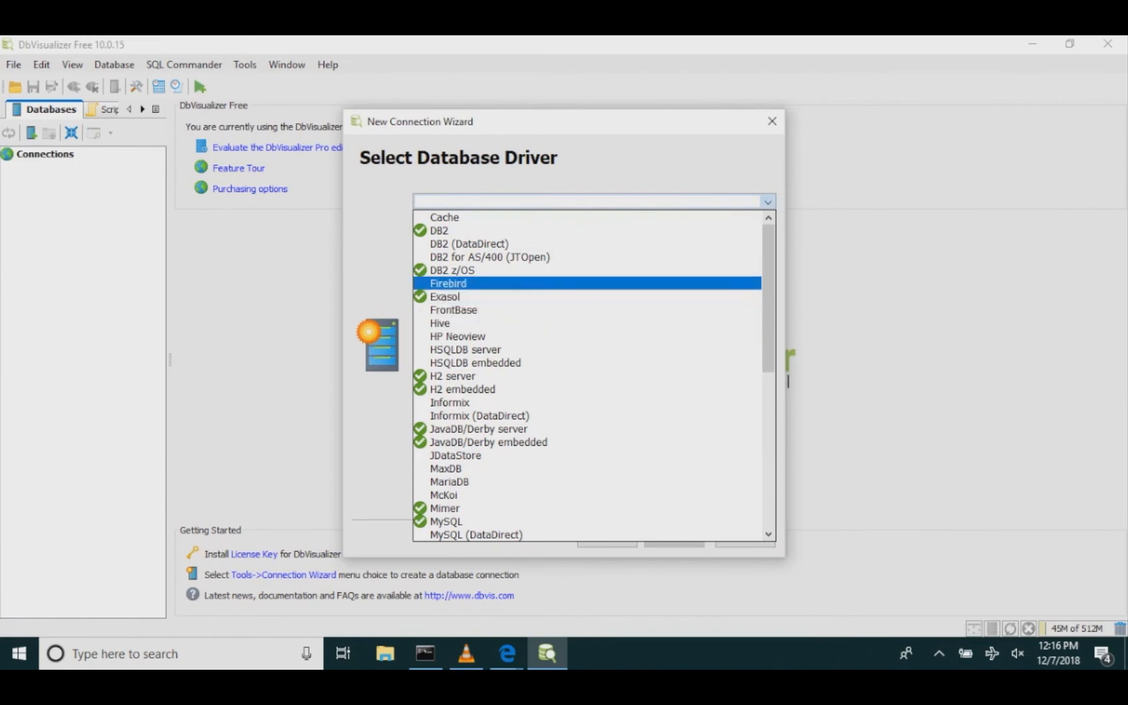
key("Down")
key("Down")
key("Down")
key("Down")
key("Return")
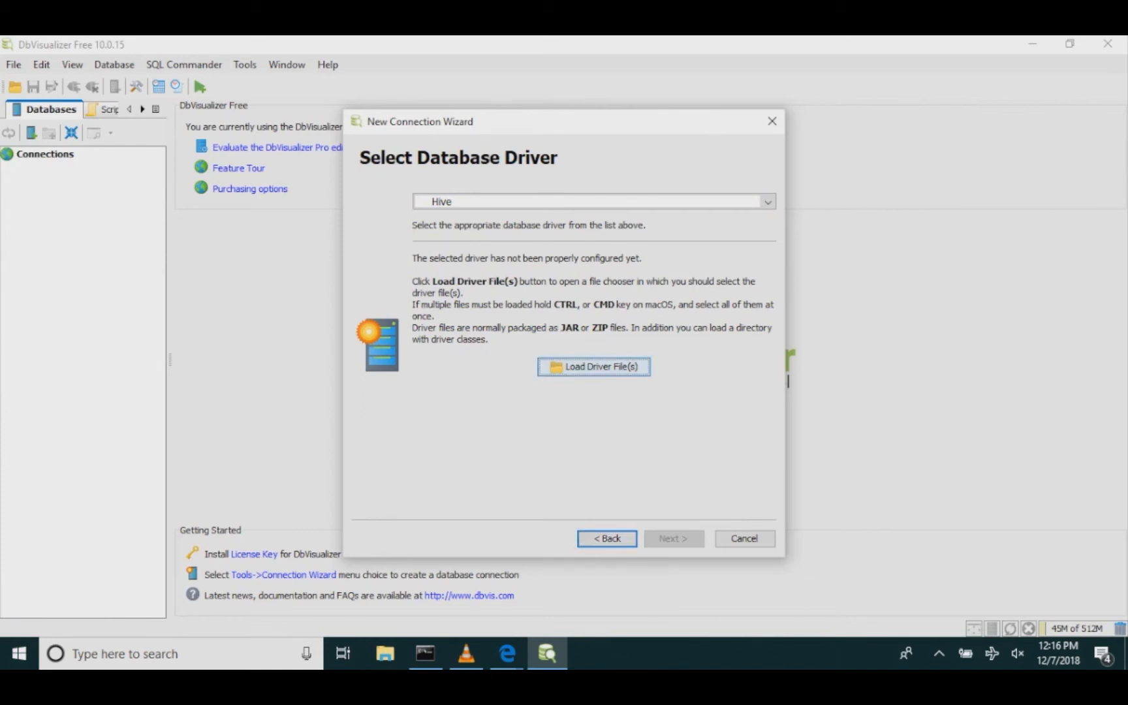
Step: Load the driver file hive-jdbc-uber-2.6.5.0-292.jar from the hive-jars folder on the C drive
left_click(593, 366)
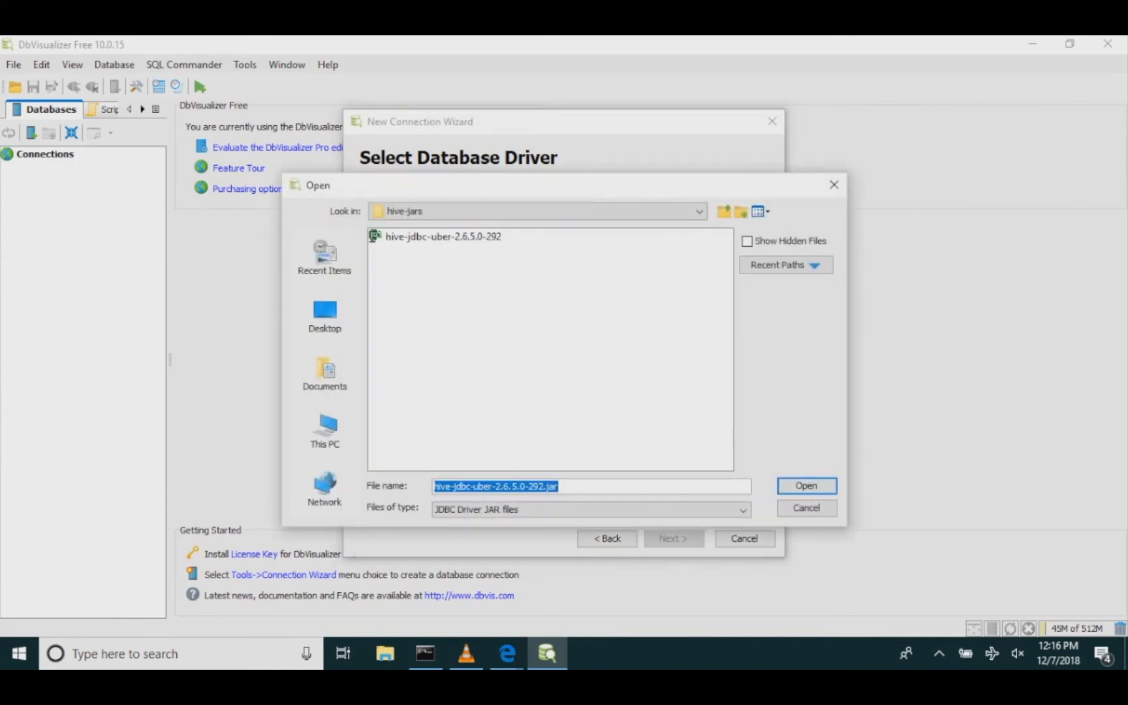
left_click(537, 212)
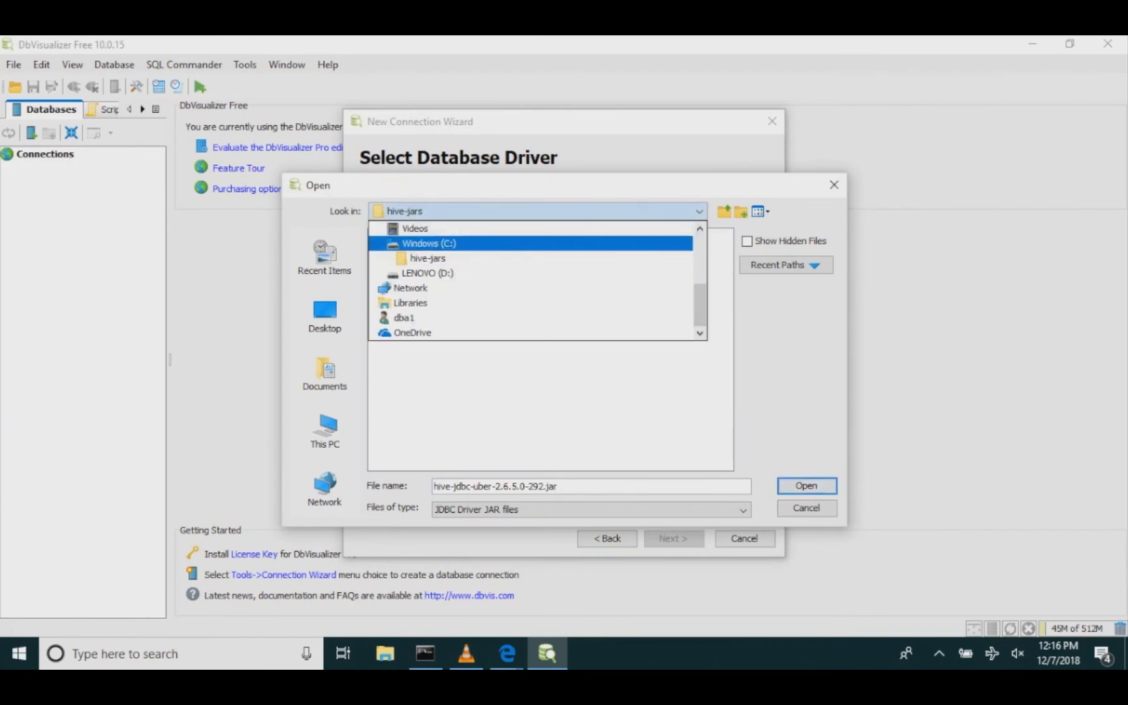
left_click(427, 258)
left_click(444, 237)
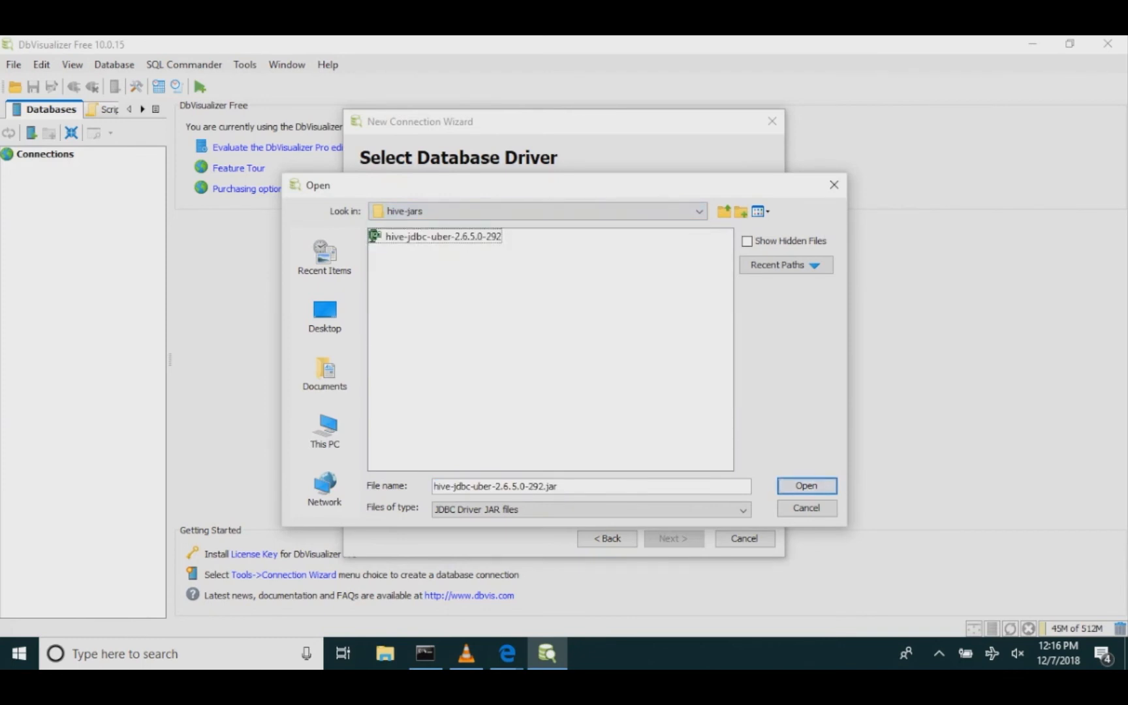
left_click(443, 237)
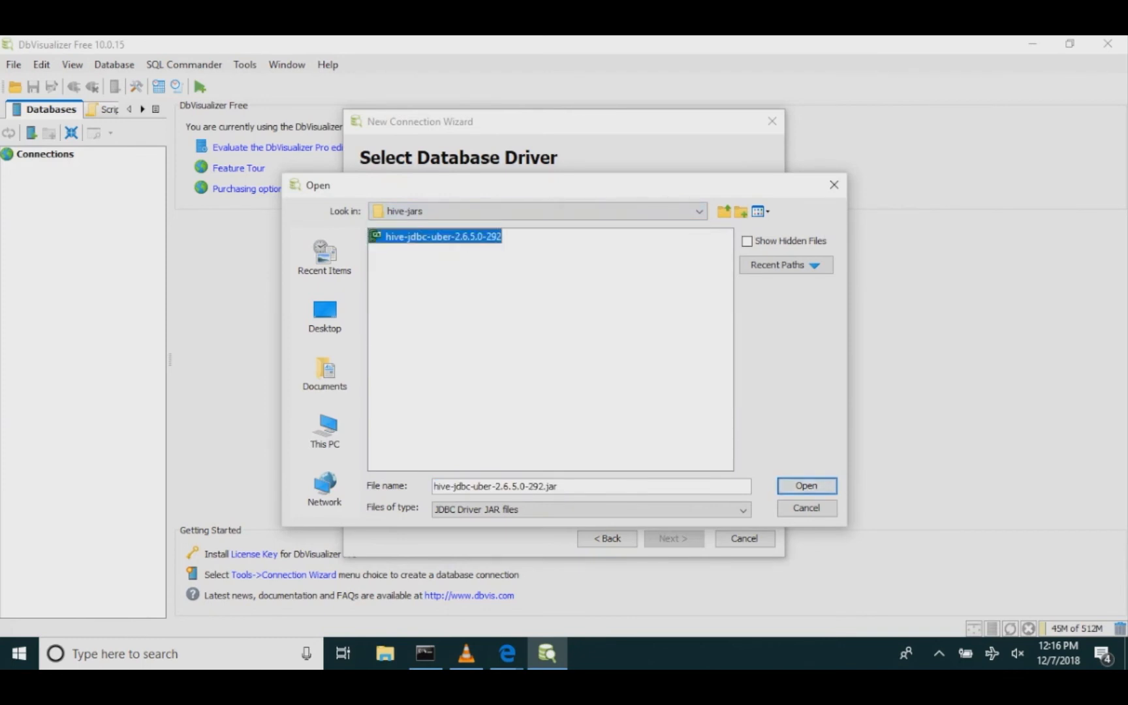
left_click(807, 485)
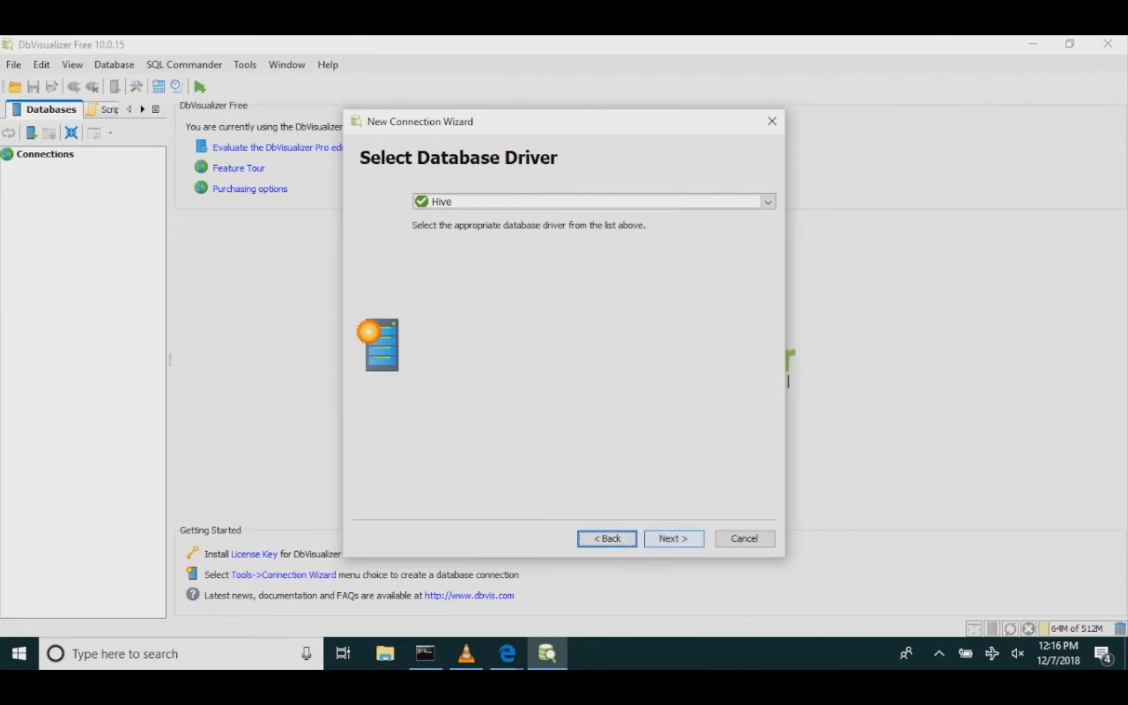
left_click(674, 538)
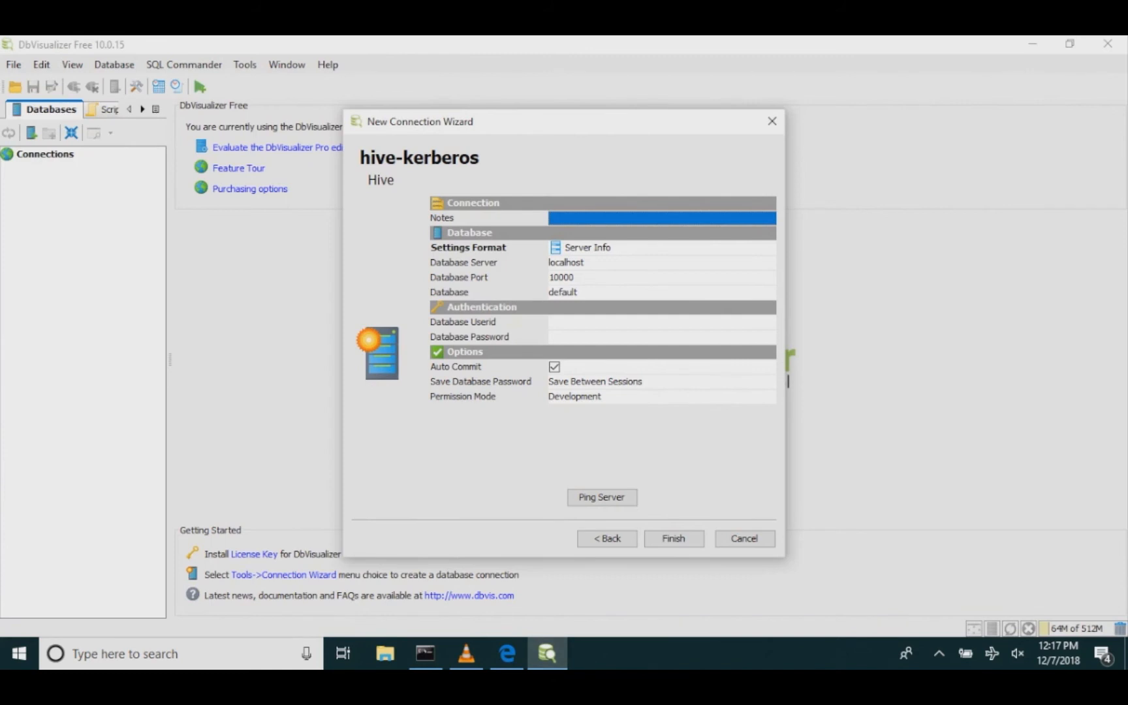
left_click(579, 292)
left_click(580, 292)
left_click(579, 293)
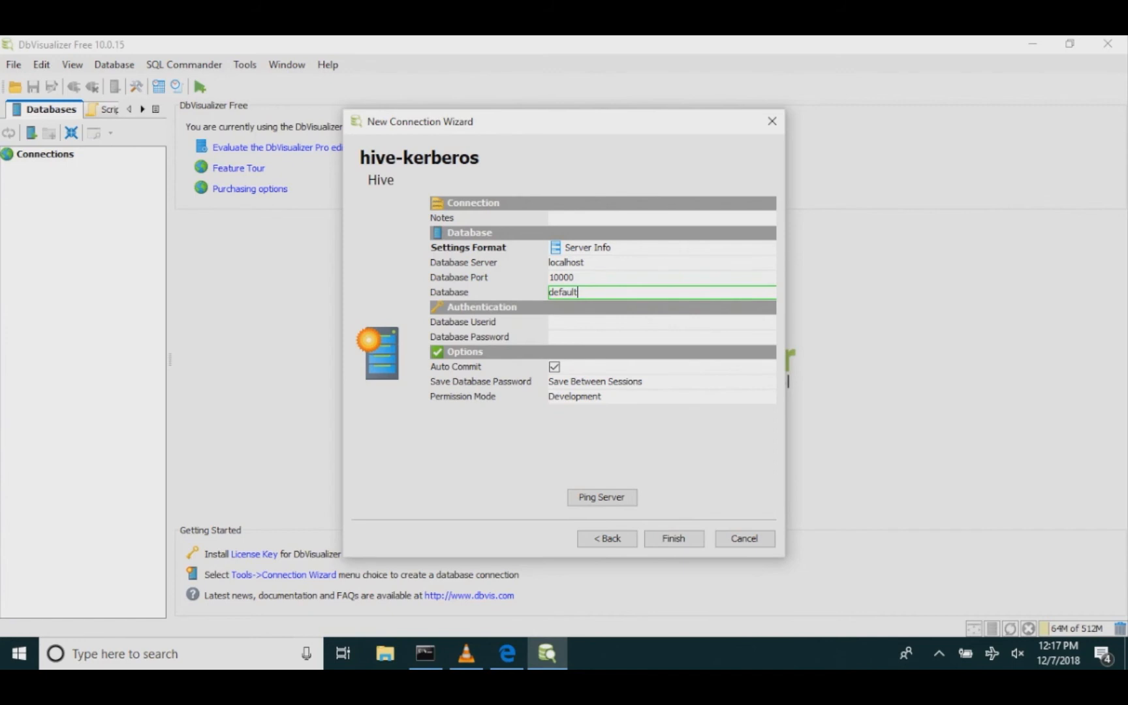
key("ctrl+v")
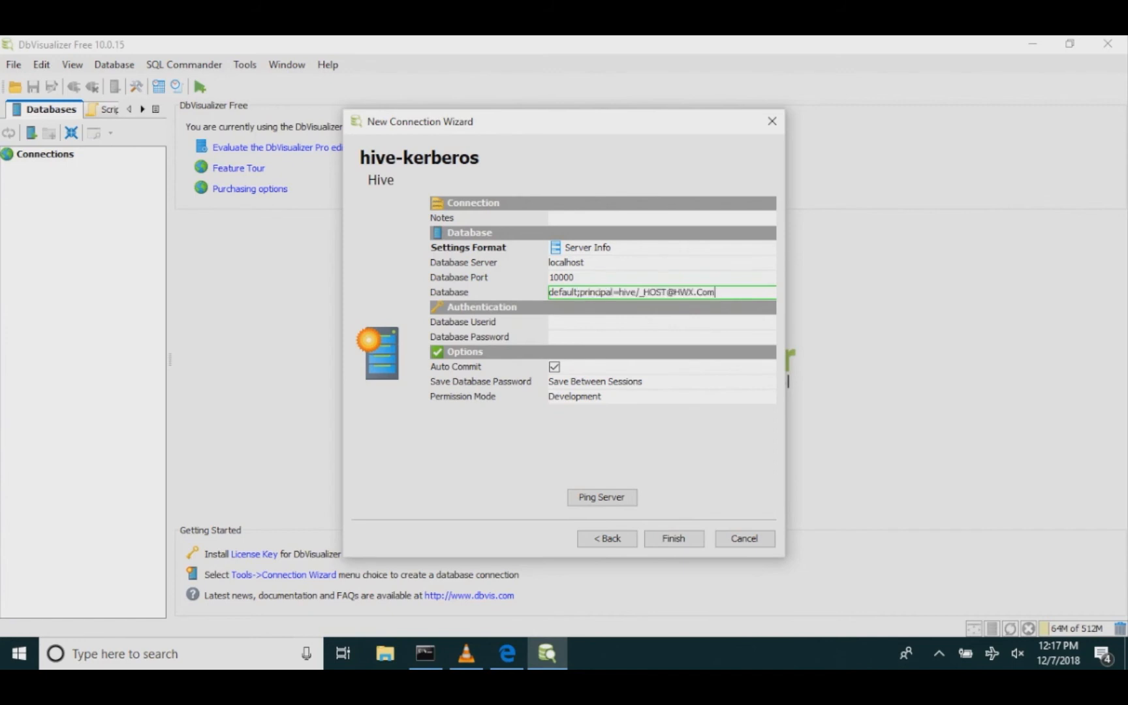
Step: Set the database server to c435-node3
left_click(567, 263)
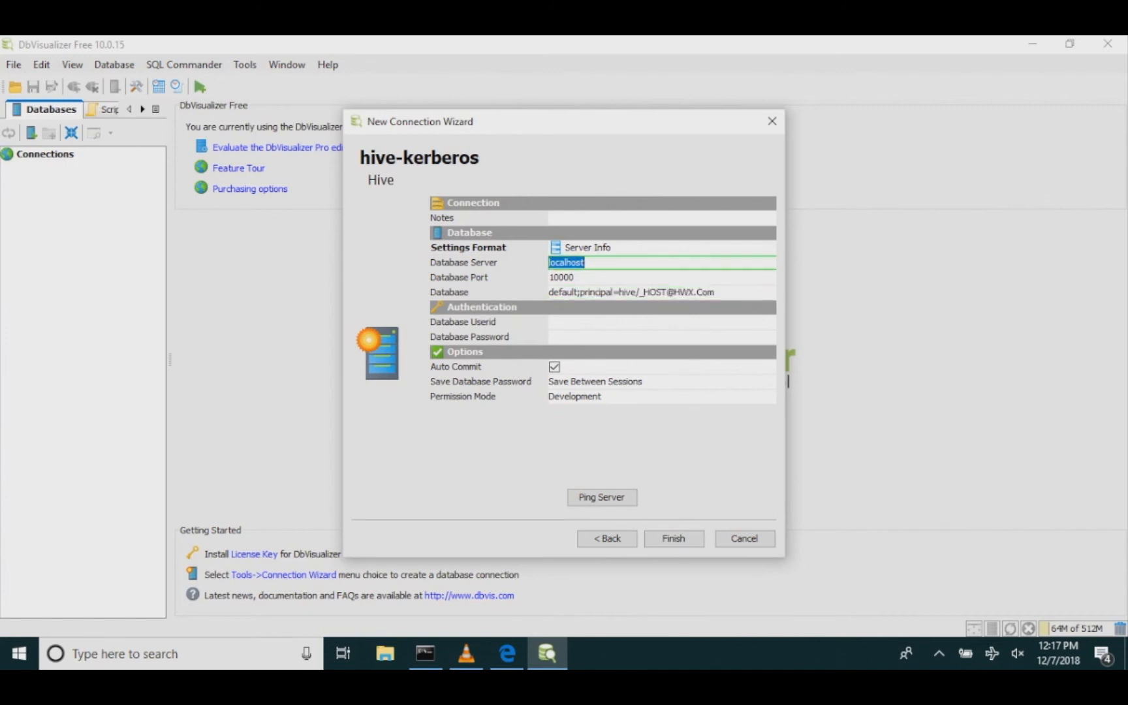
type("c435-node3")
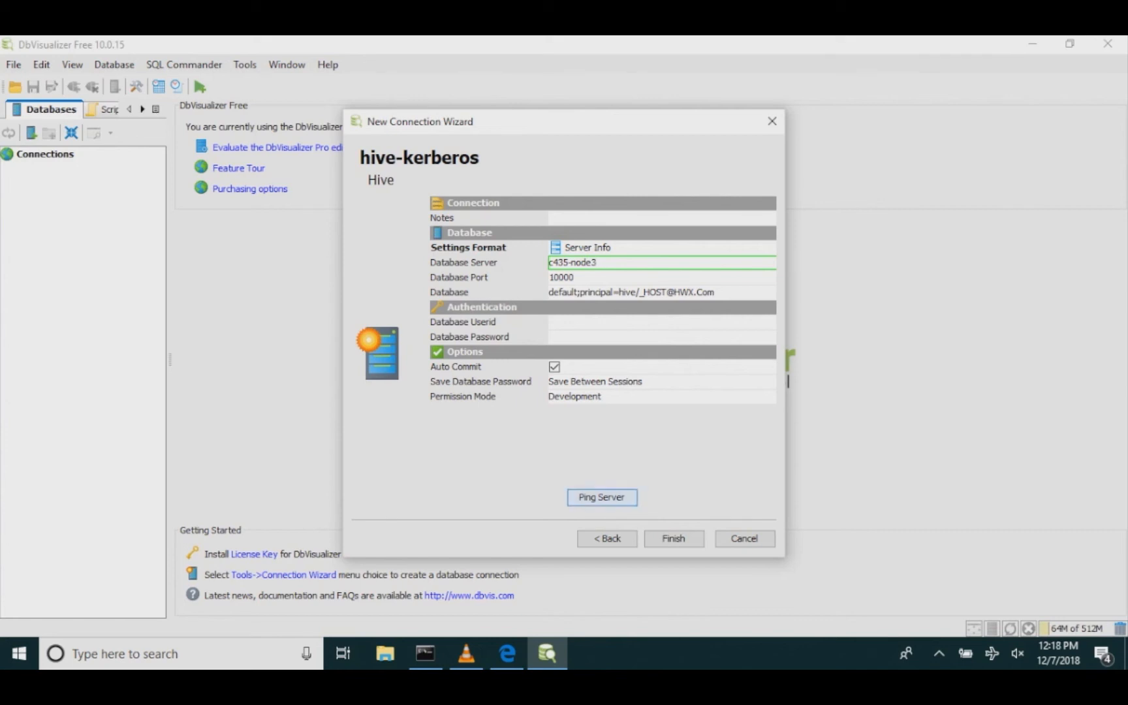
Step: Ping the server, dismiss the notice, and finish the connection wizard
left_click(602, 497)
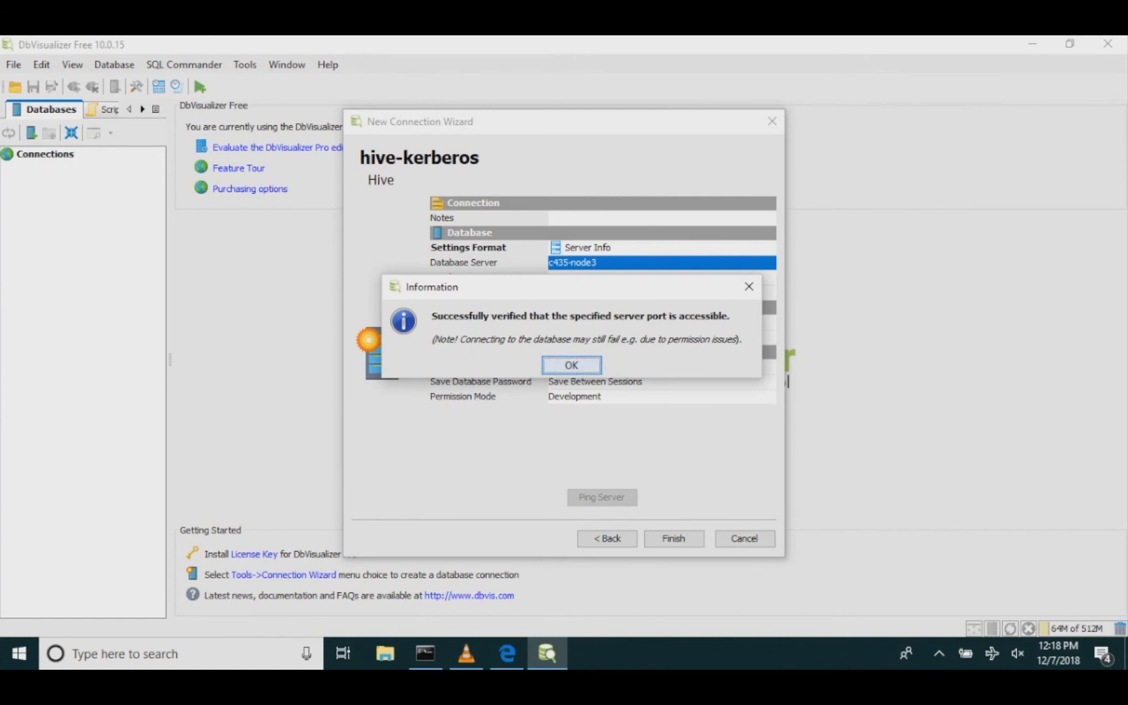
left_click(571, 365)
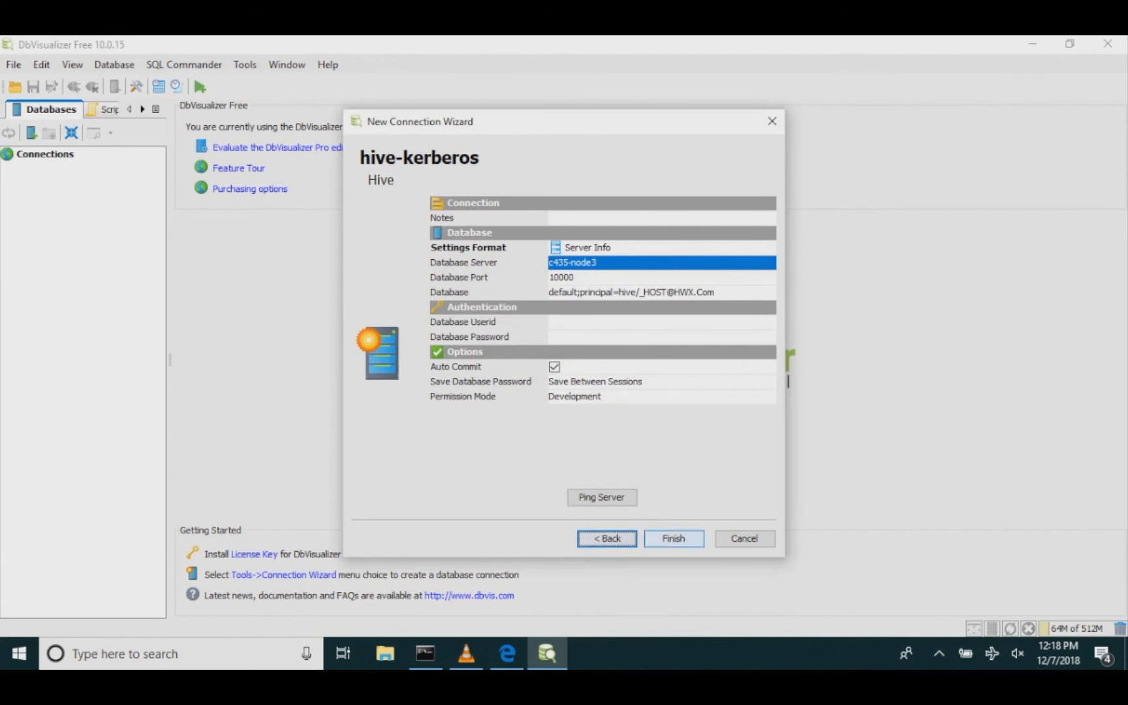
left_click(674, 539)
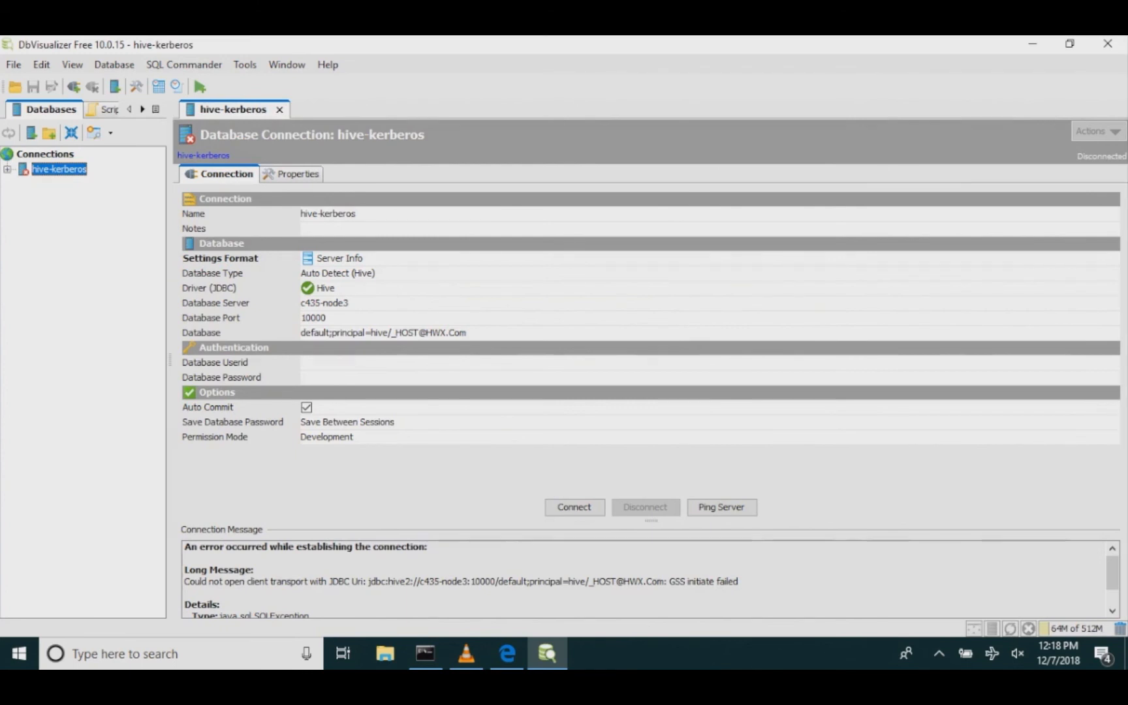
Step: In Tool Properties, add Java VM properties for krb5 debug, useSubjectCredsOnly=false and krb5.conf=c:\windows\krb5.ini, apply and restart
left_click(245, 65)
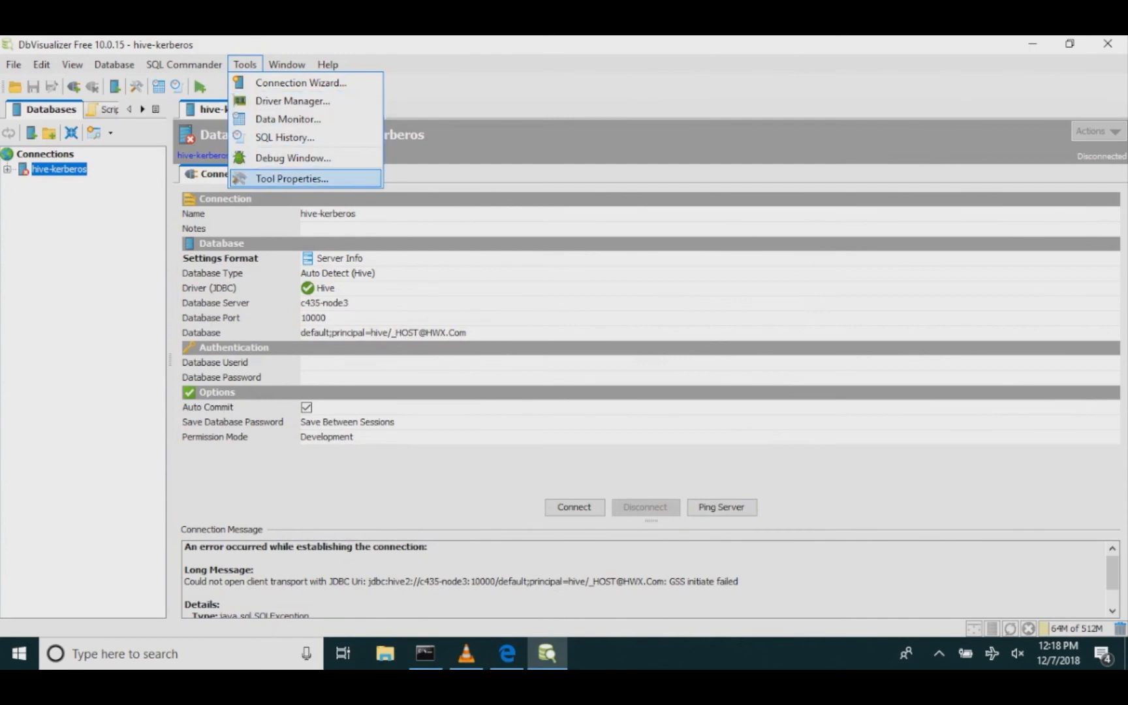
left_click(292, 179)
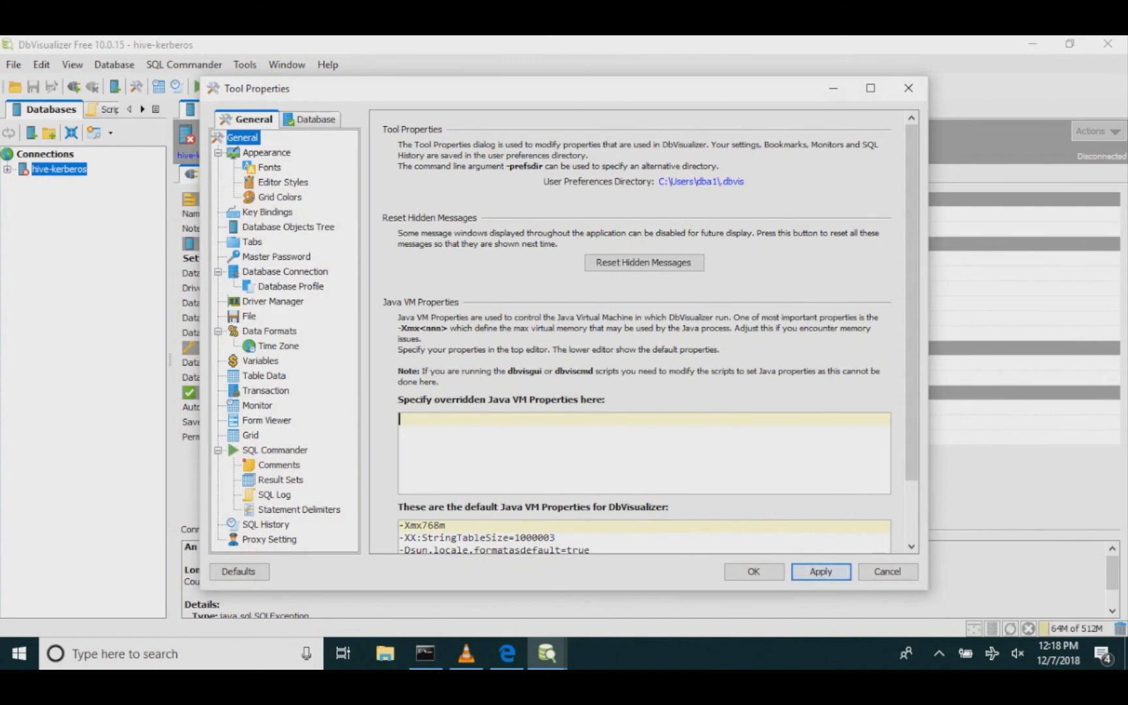
type("-Dsun.security.krb5.debug=true -Djavax.security.auth.useSubjectCredsOnly=false -Djava.security.krb5.conf=c:\\windows\\krb5.ini")
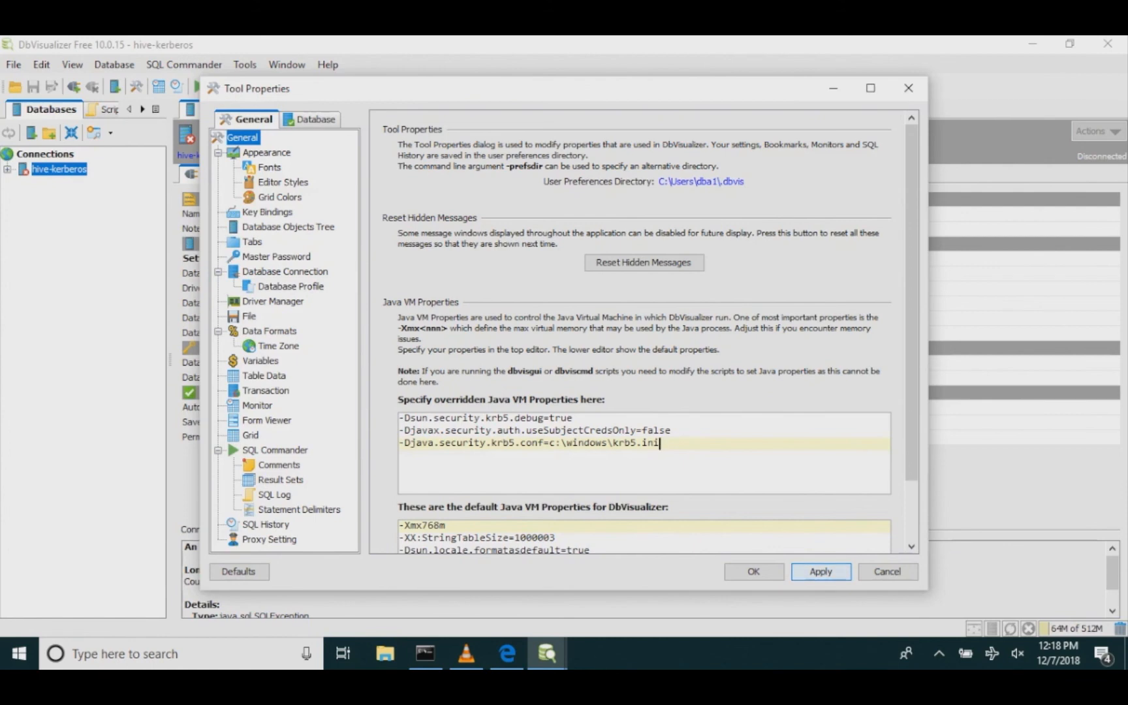
left_click(821, 572)
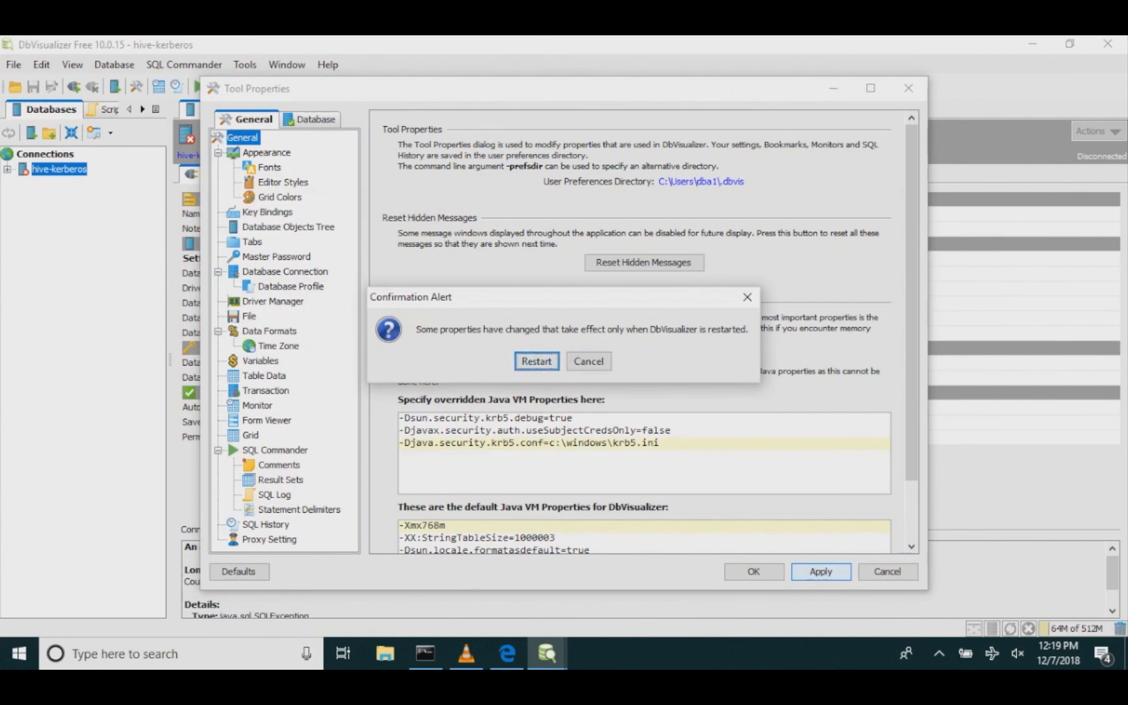
left_click(536, 361)
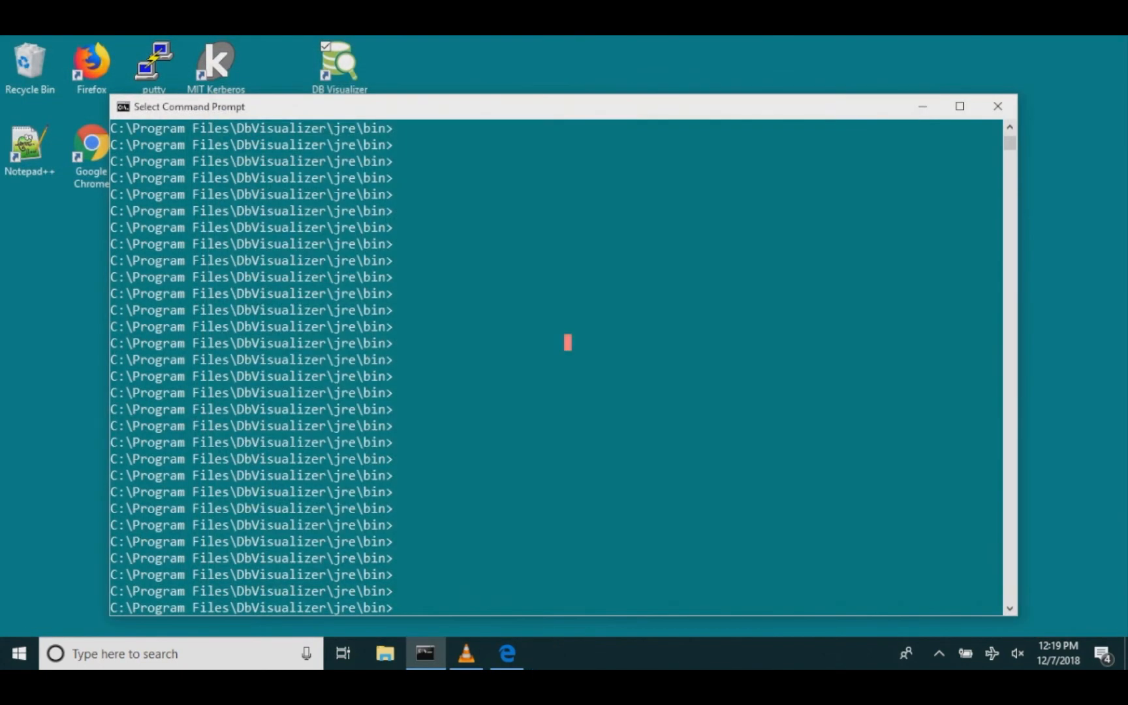
Step: In the command prompt, list the j* and k* files in the JRE bin folder and run klist
type("dir")
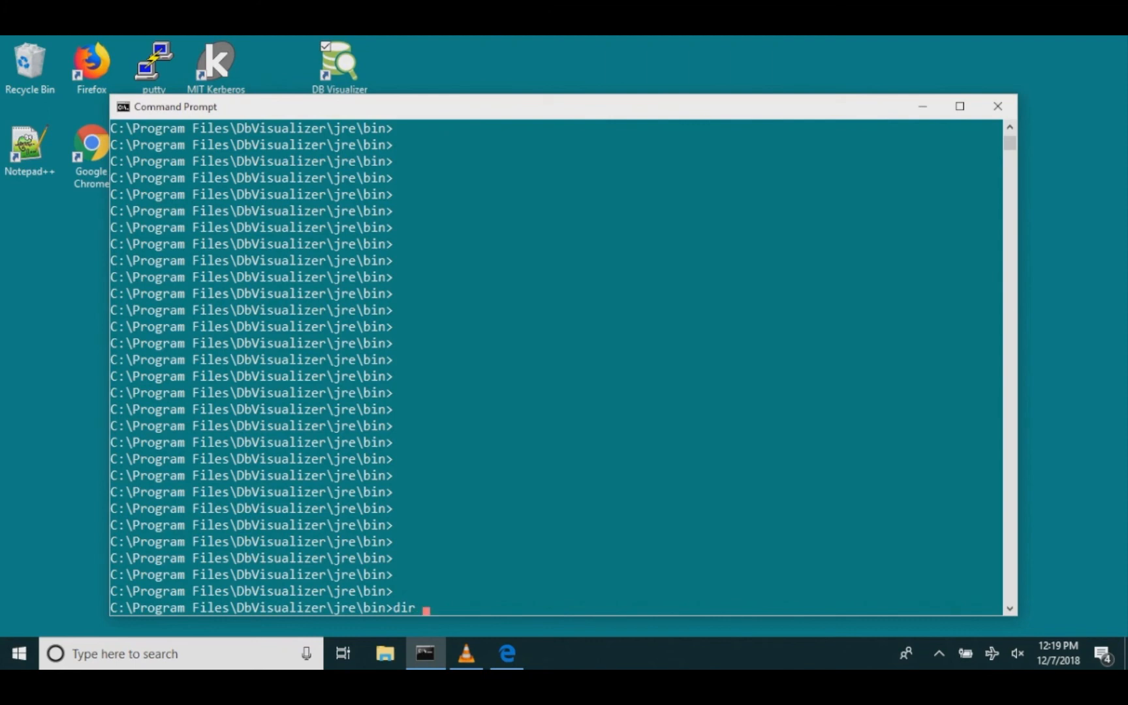
type("j*")
key("Return")
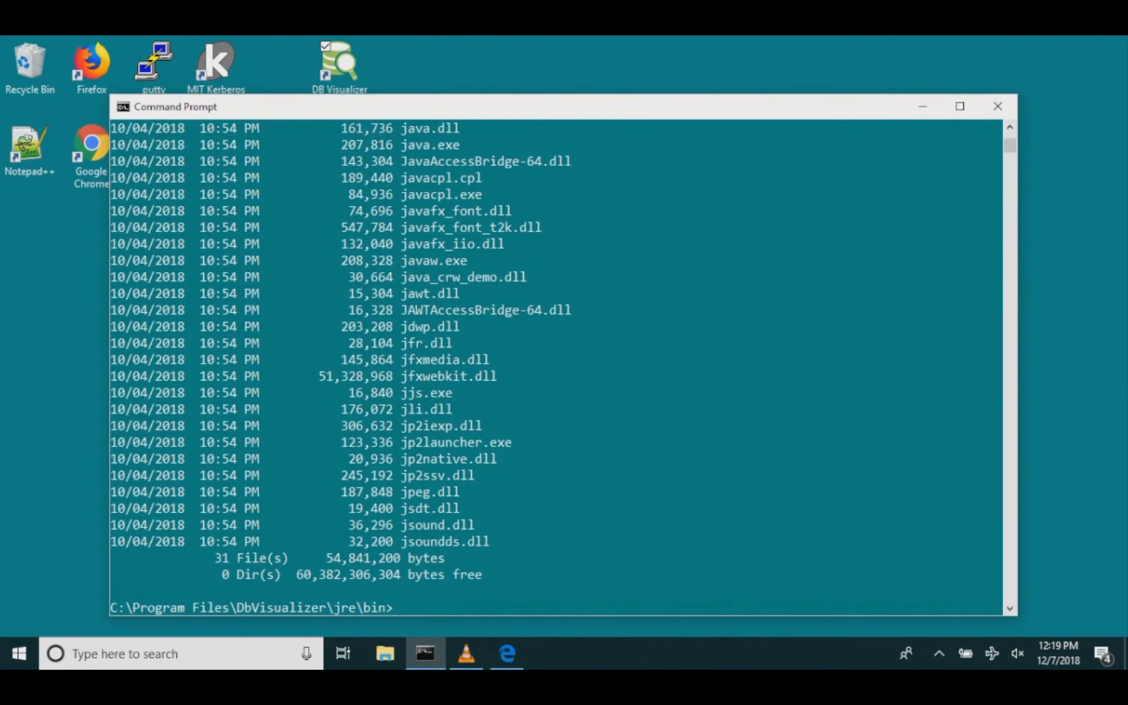
type("dir k*")
key("Return")
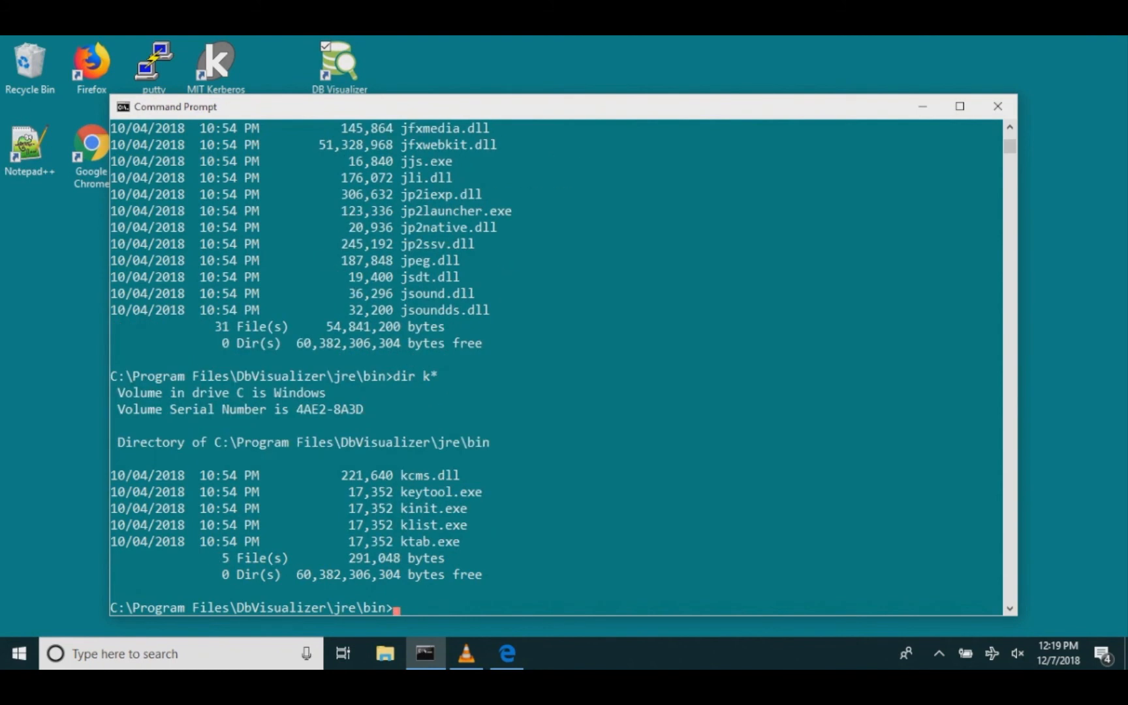
type("klist")
key("Return")
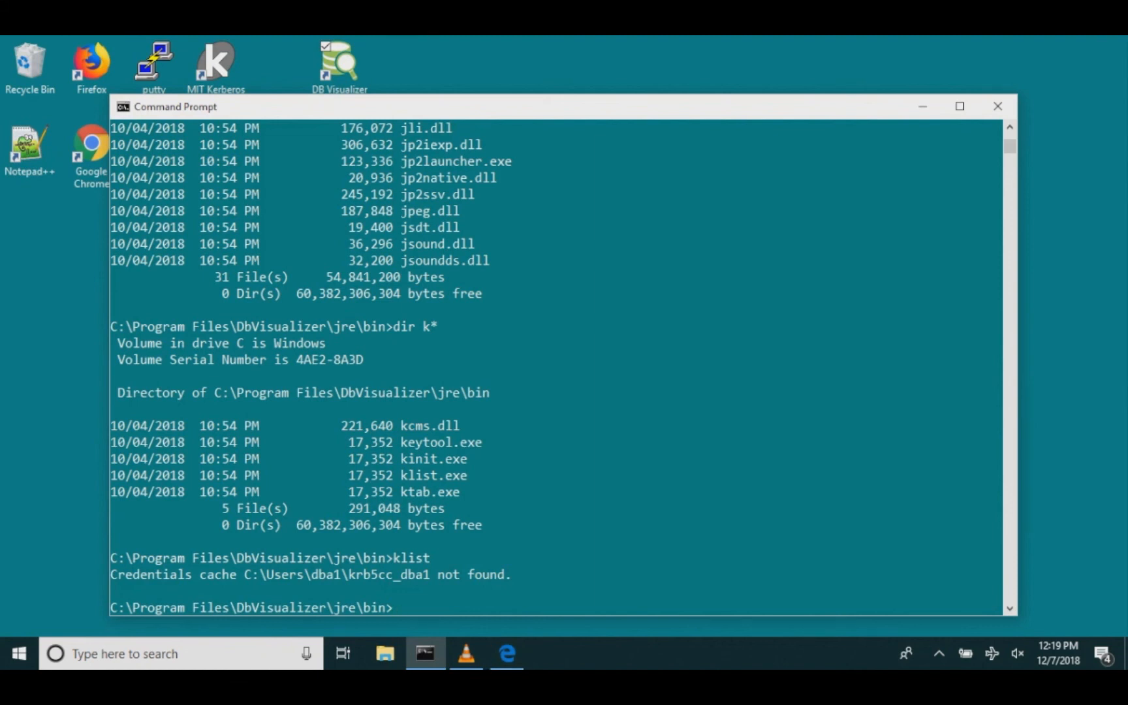
Step: Run kinit jdbchive and enter the account password to obtain a Kerberos ticket
type("kinit jdbchive")
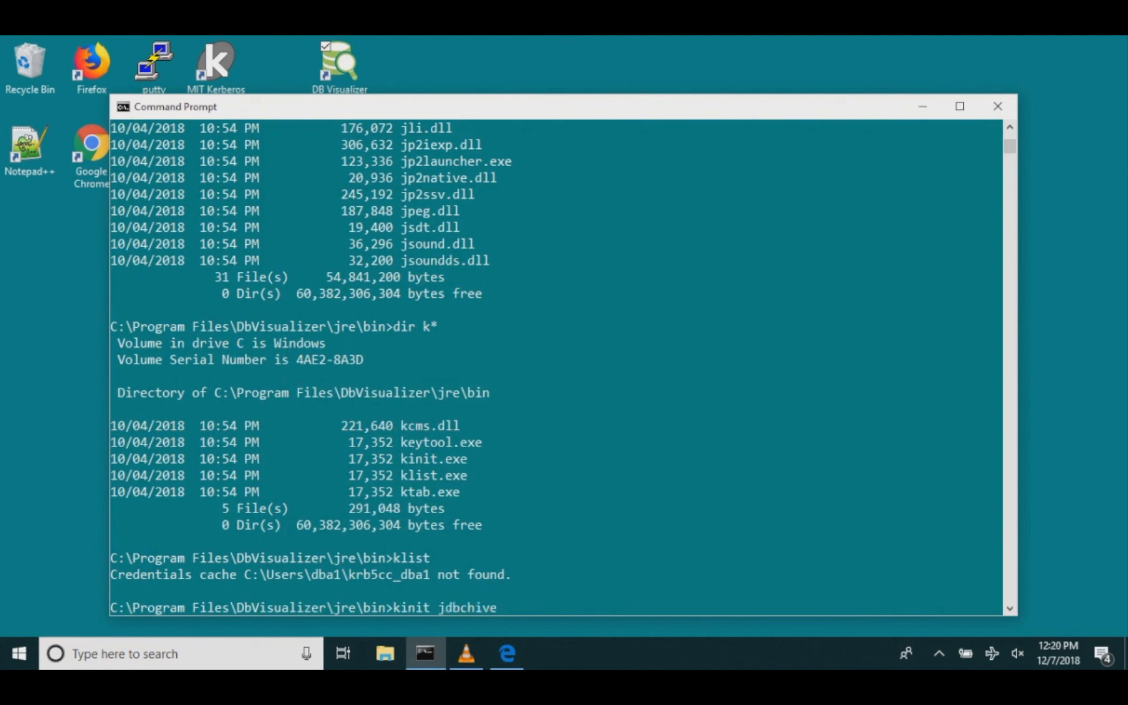
key("Return")
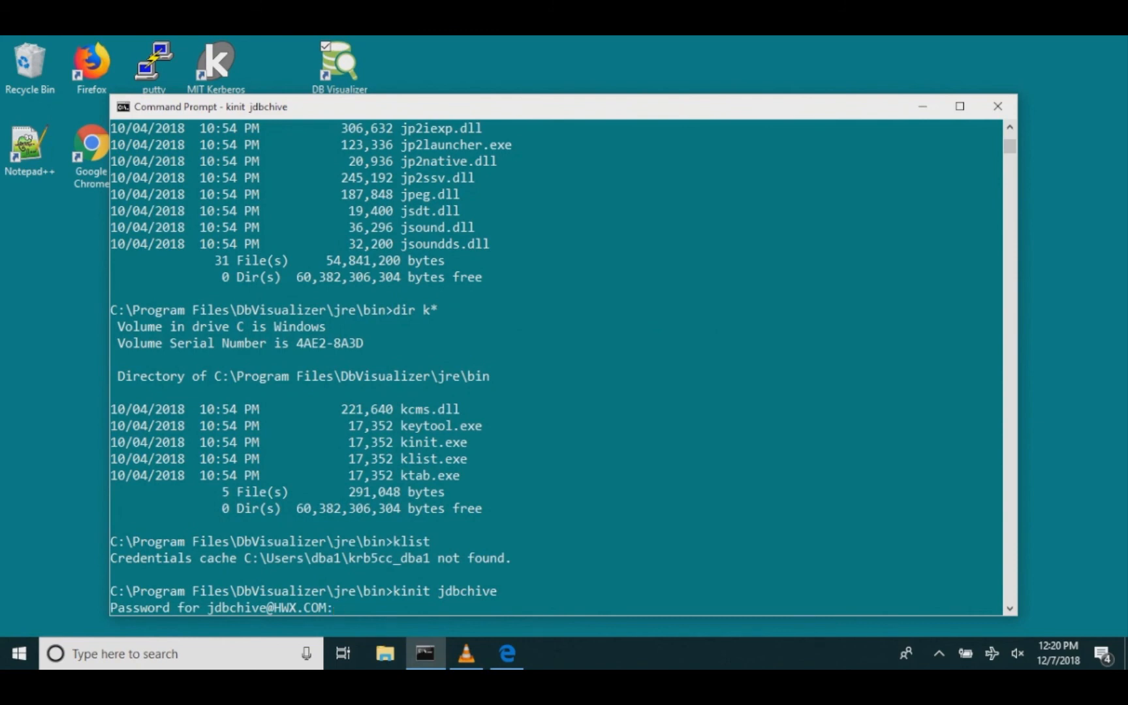
key("Return")
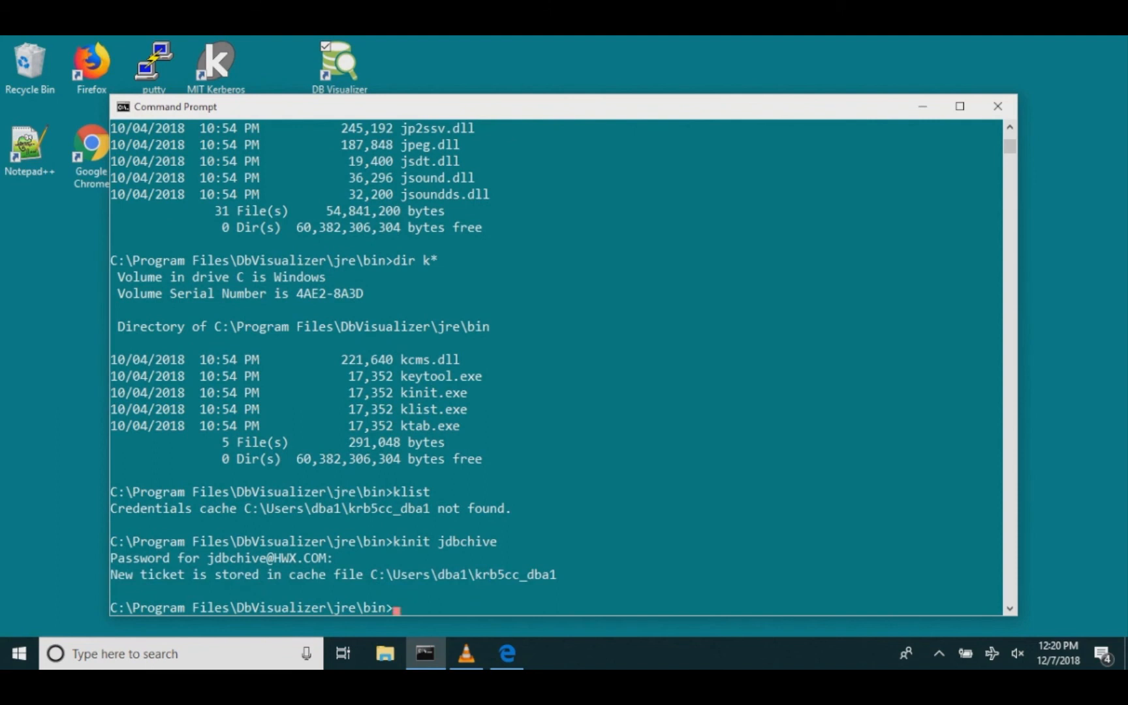
Step: Run klist again and copy the listed ticket details from the console
left_click_drag(572, 575, 372, 574)
left_click(448, 607)
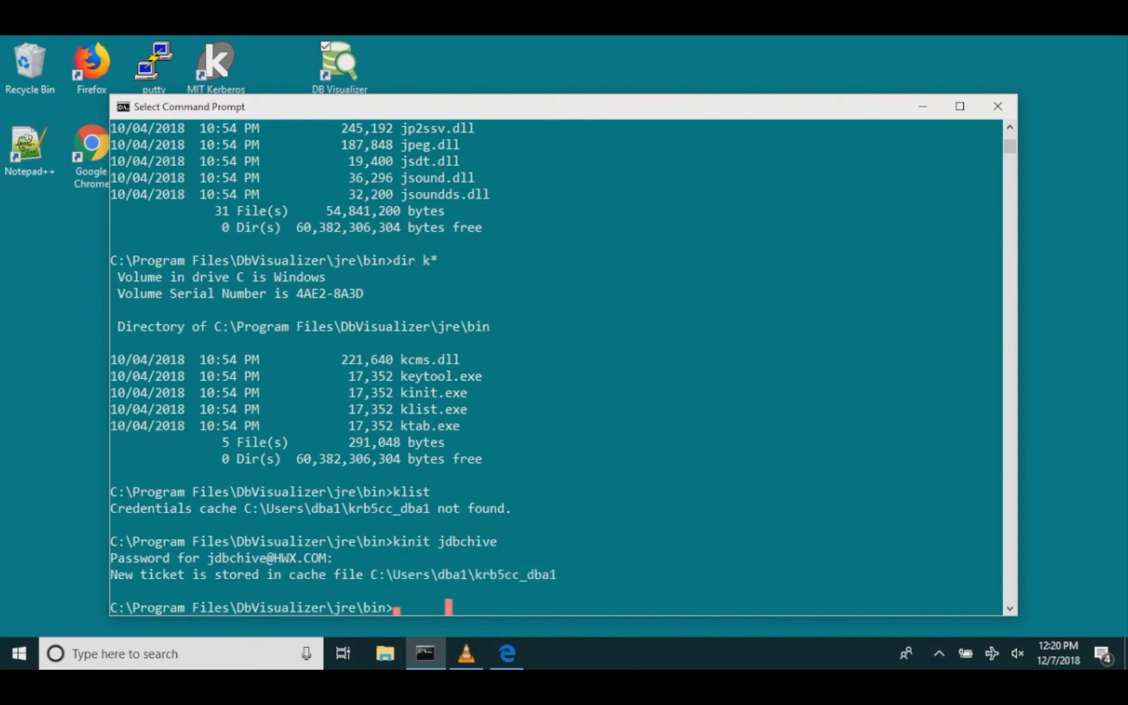
type("kli")
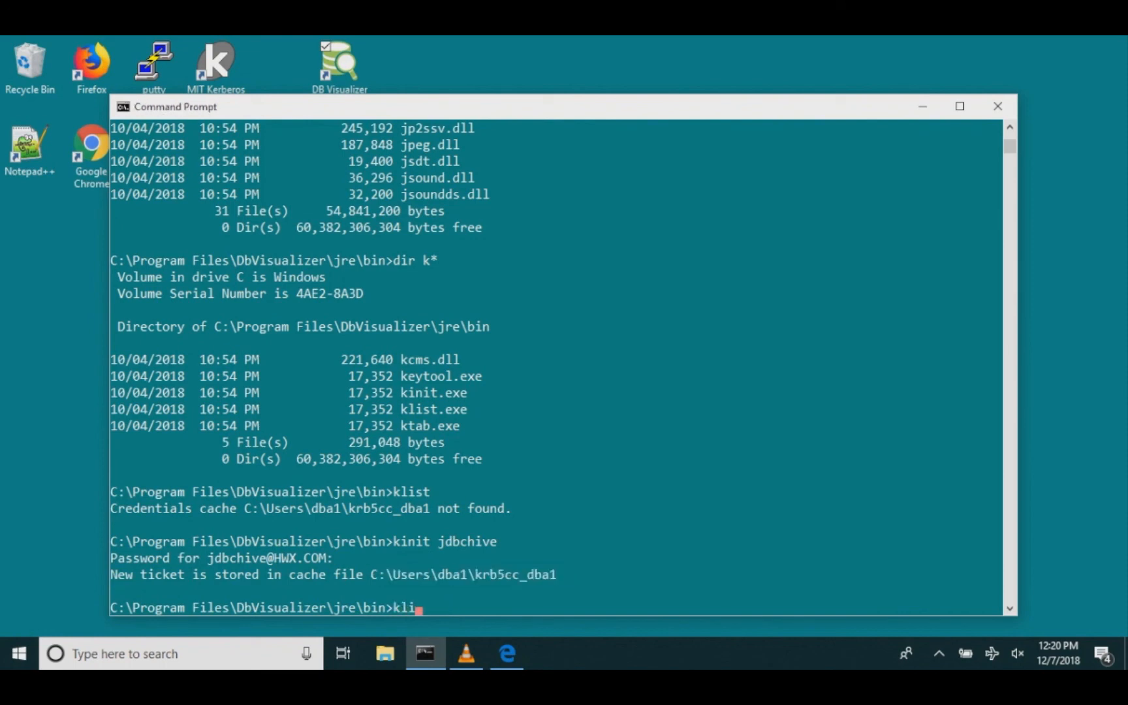
type("st")
key("Return")
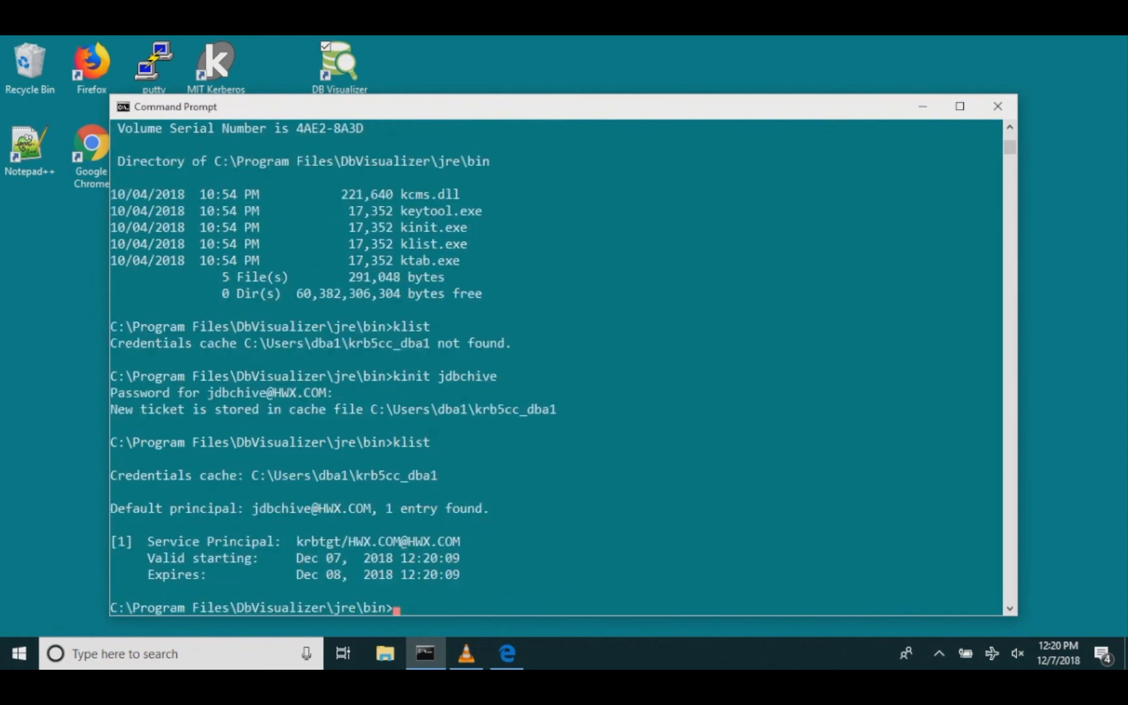
left_click_drag(471, 575, 109, 541)
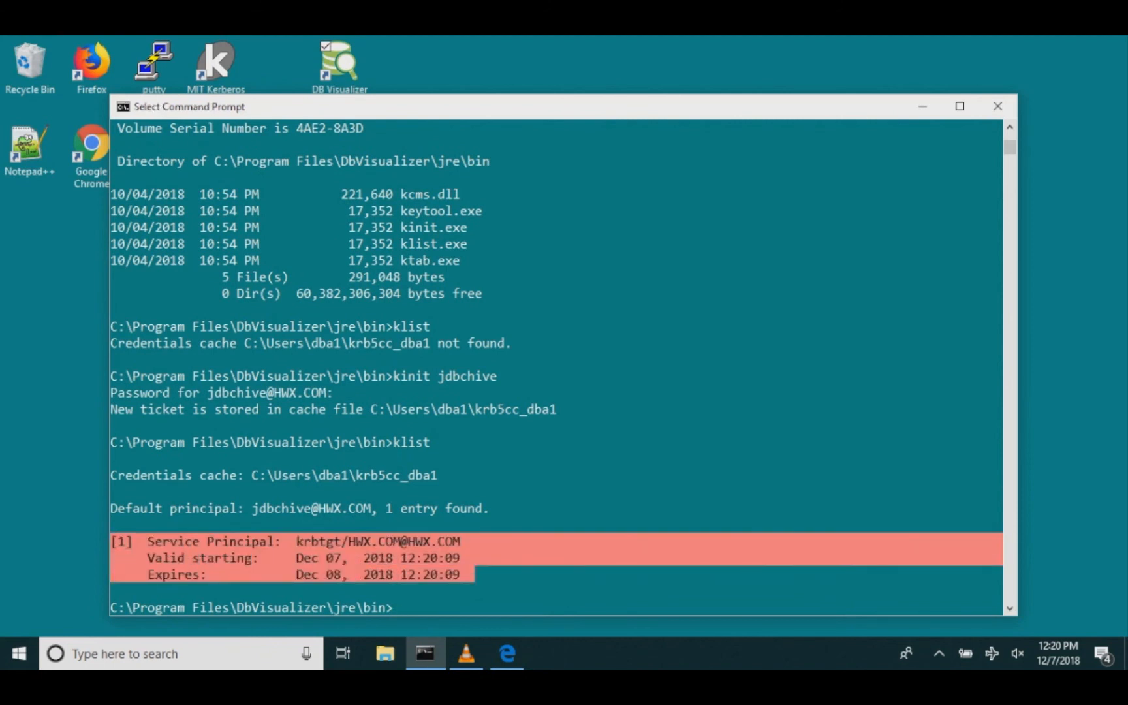
key("Return")
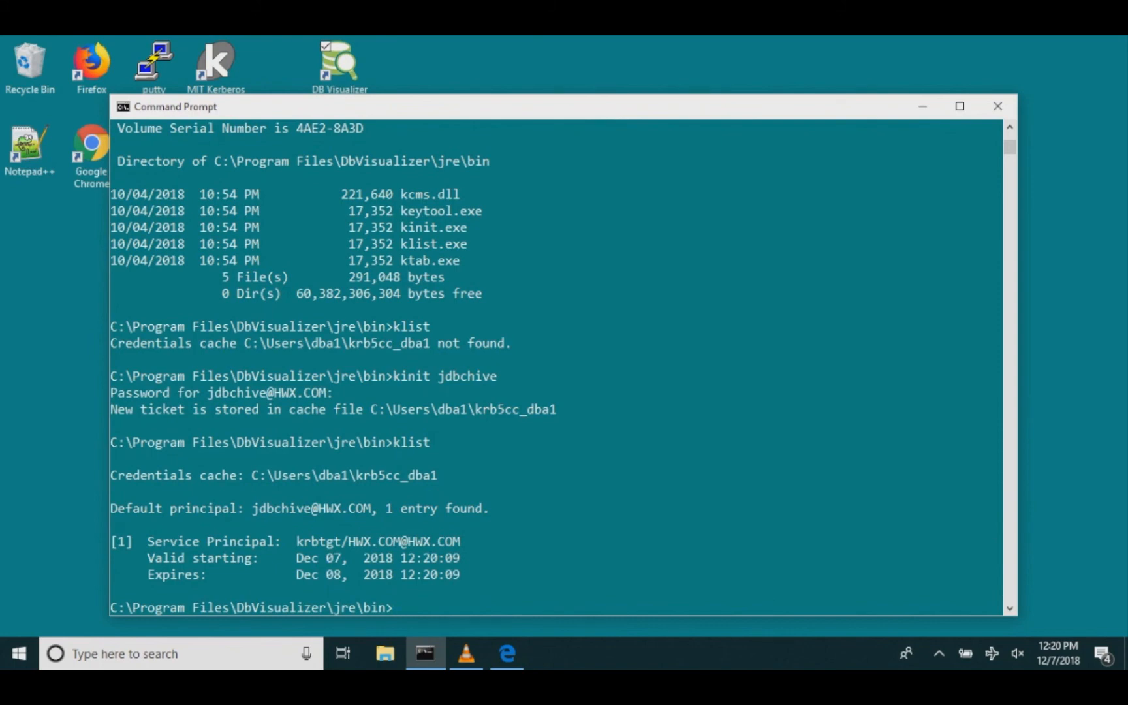
Step: Launch DbVisualizer and run java -version in the command prompt
double_click(340, 65)
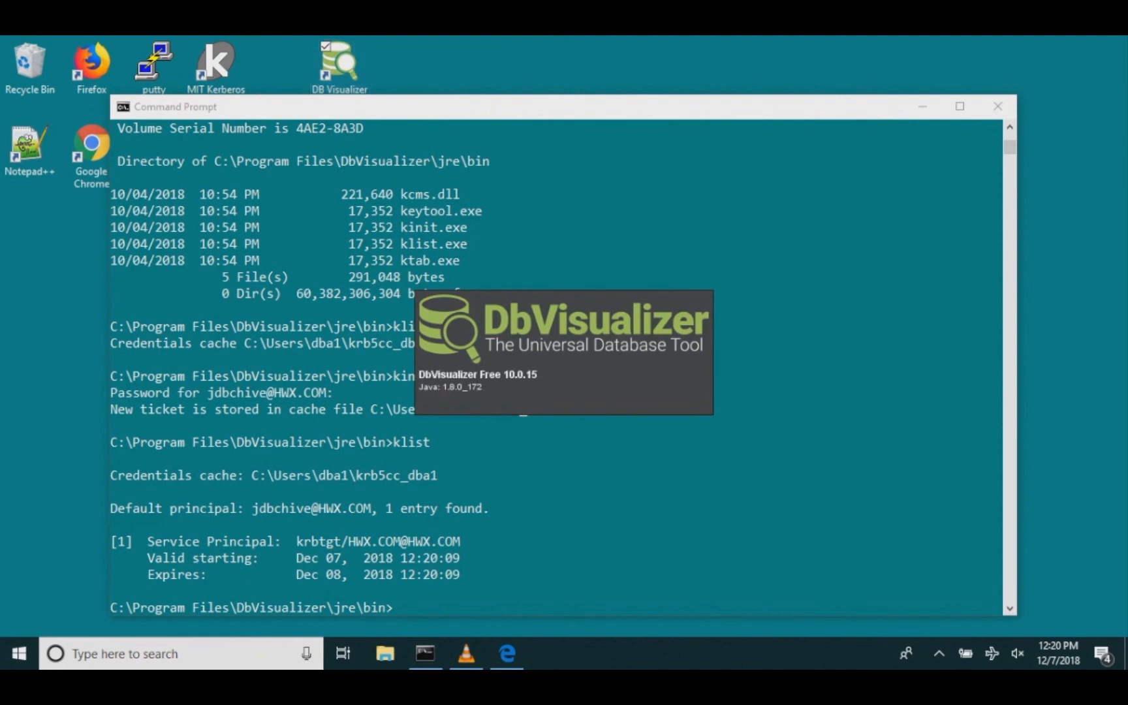
type("java")
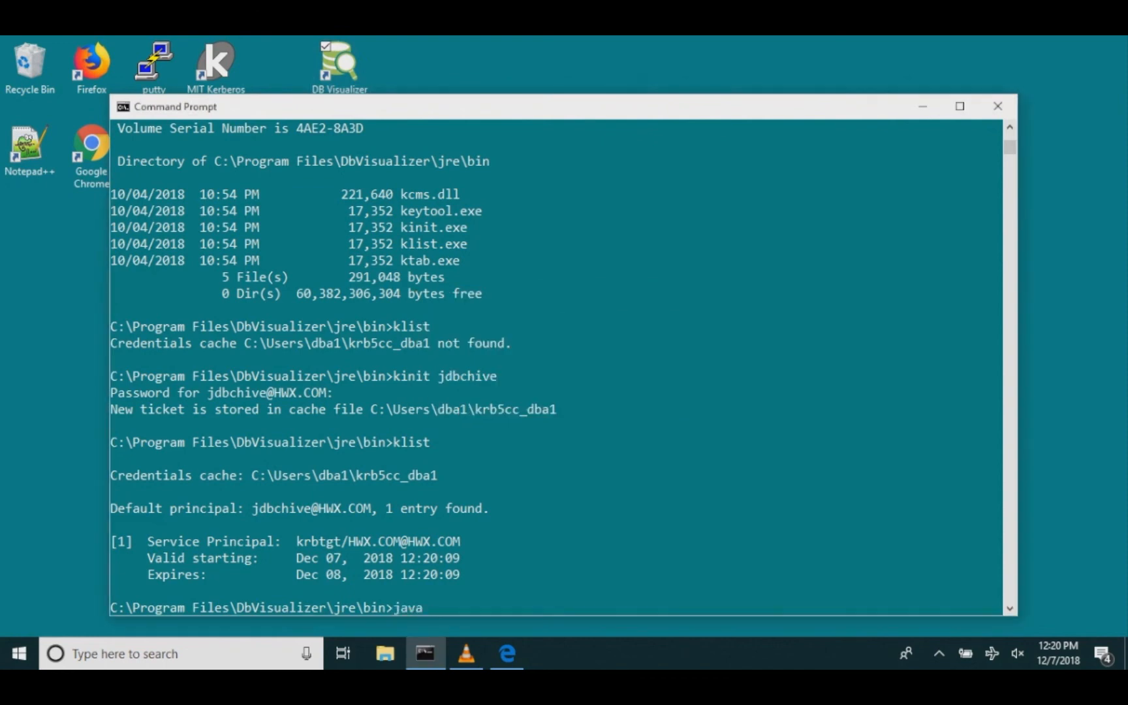
type(" -version")
key("Return")
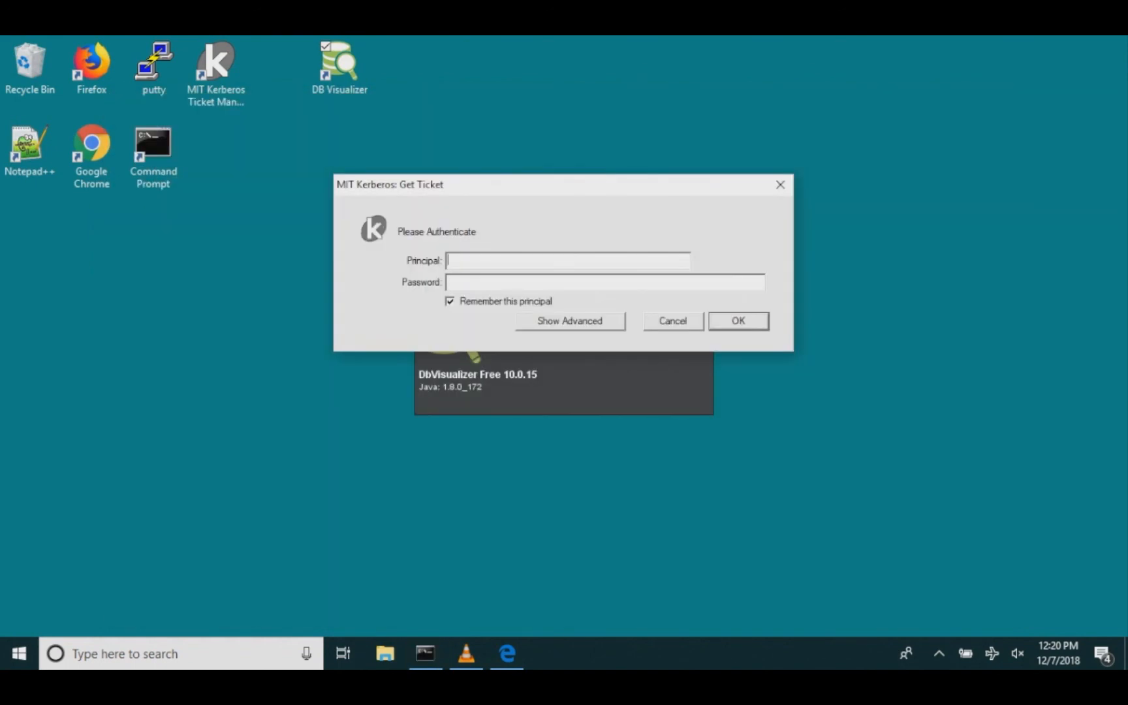
Step: Cancel the MIT Kerberos Get Ticket dialog and expand and collapse the current_epic_prod database node
left_click(673, 321)
left_click(672, 321)
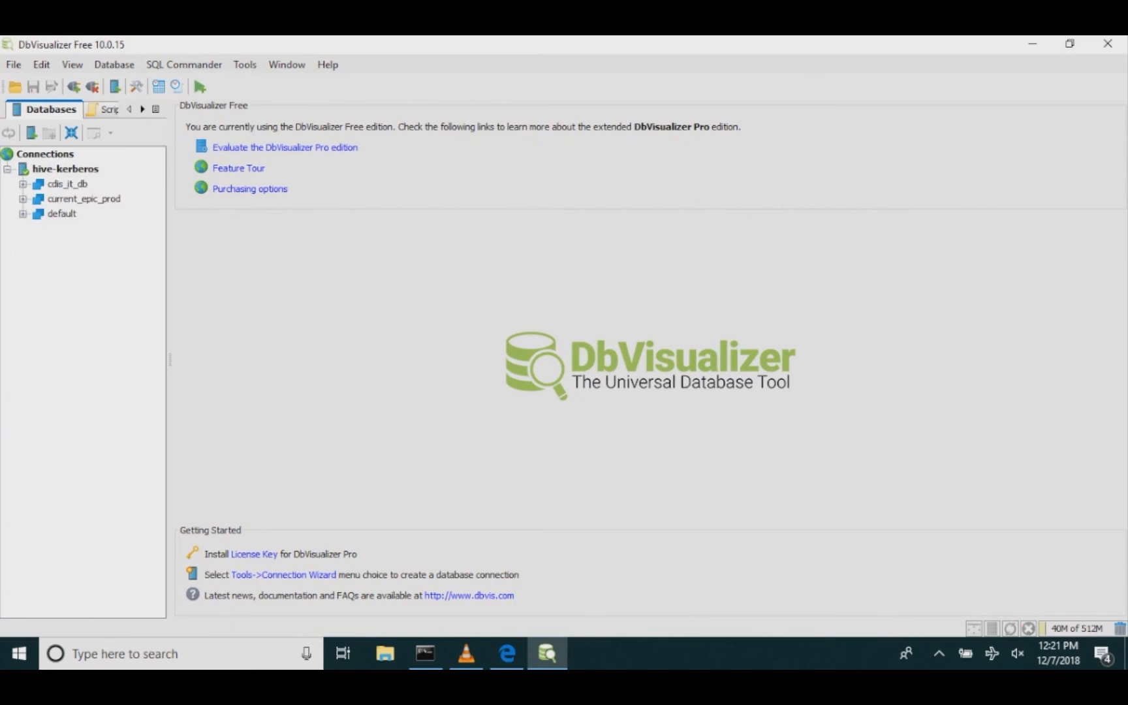
left_click(23, 199)
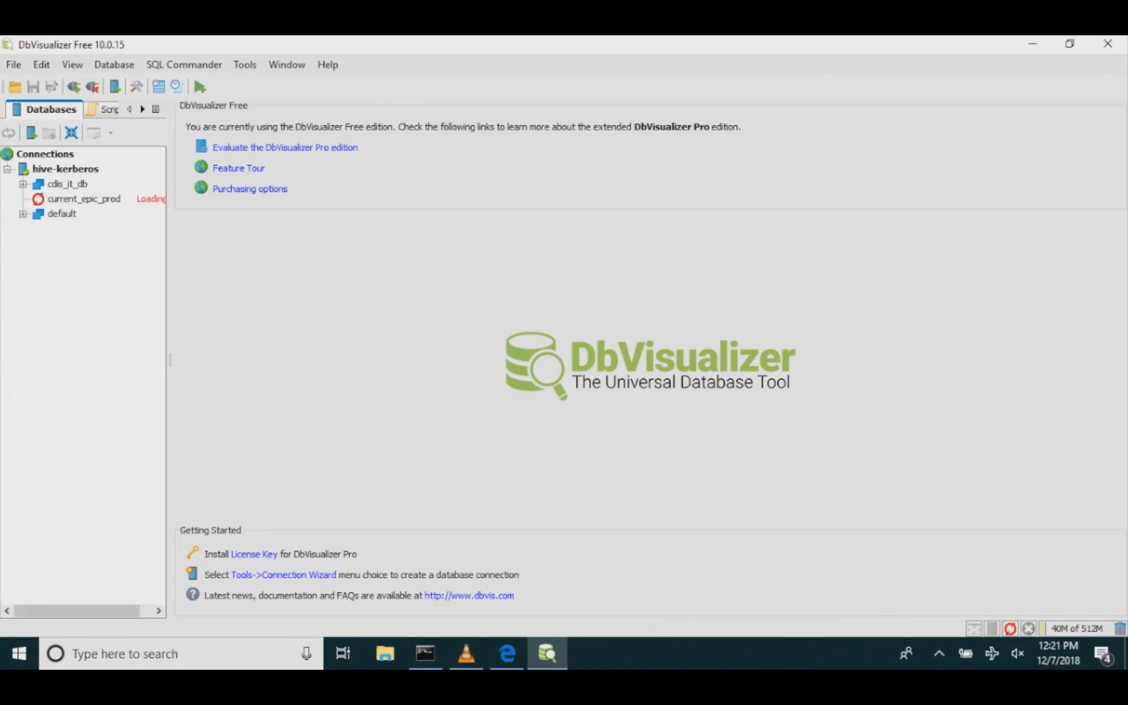
left_click(23, 199)
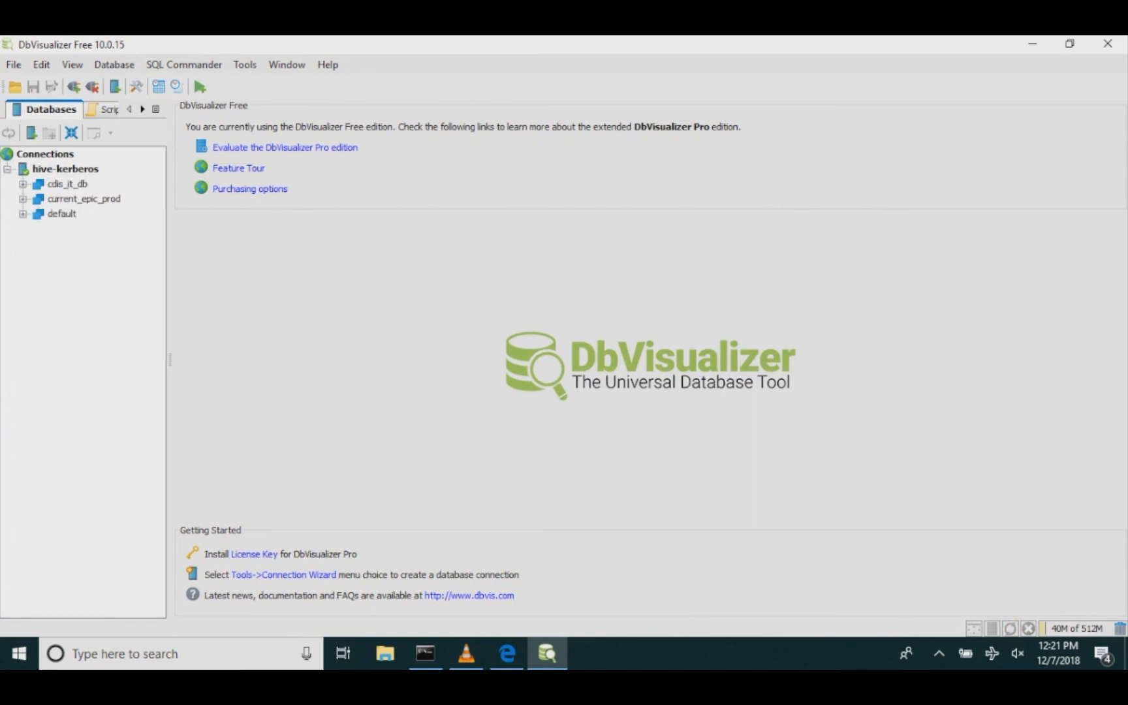
Step: Open the ratings table under the default database's TABLE node in a new tab
left_click(23, 214)
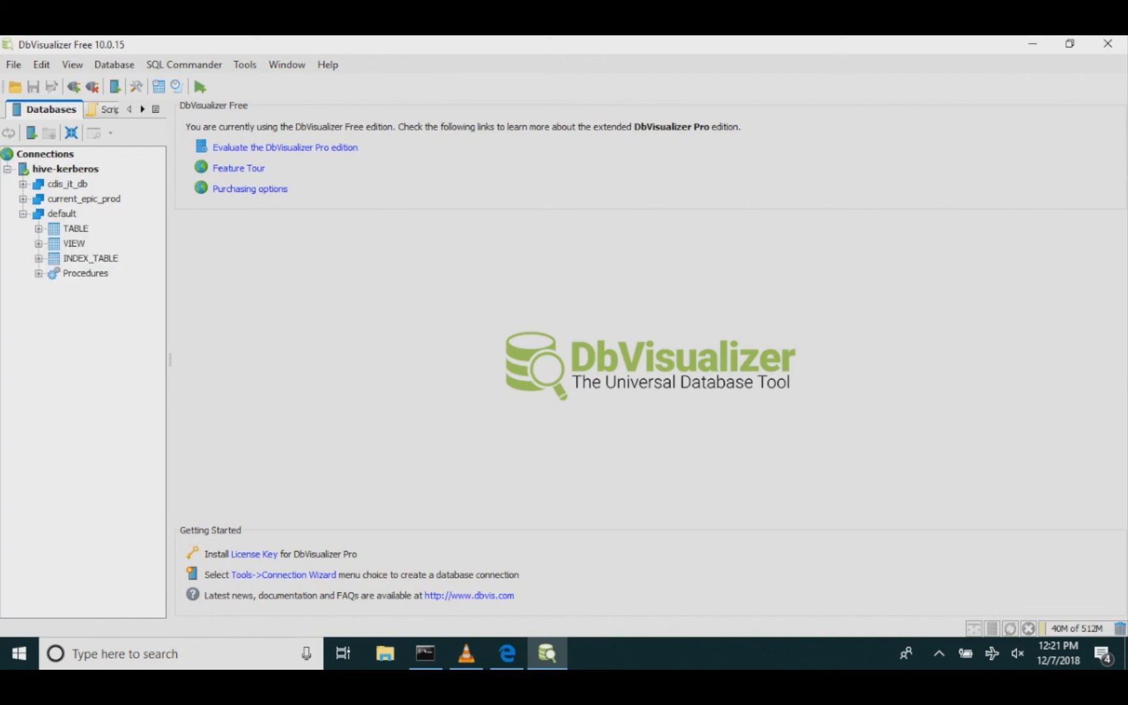
left_click(38, 229)
left_click(93, 318)
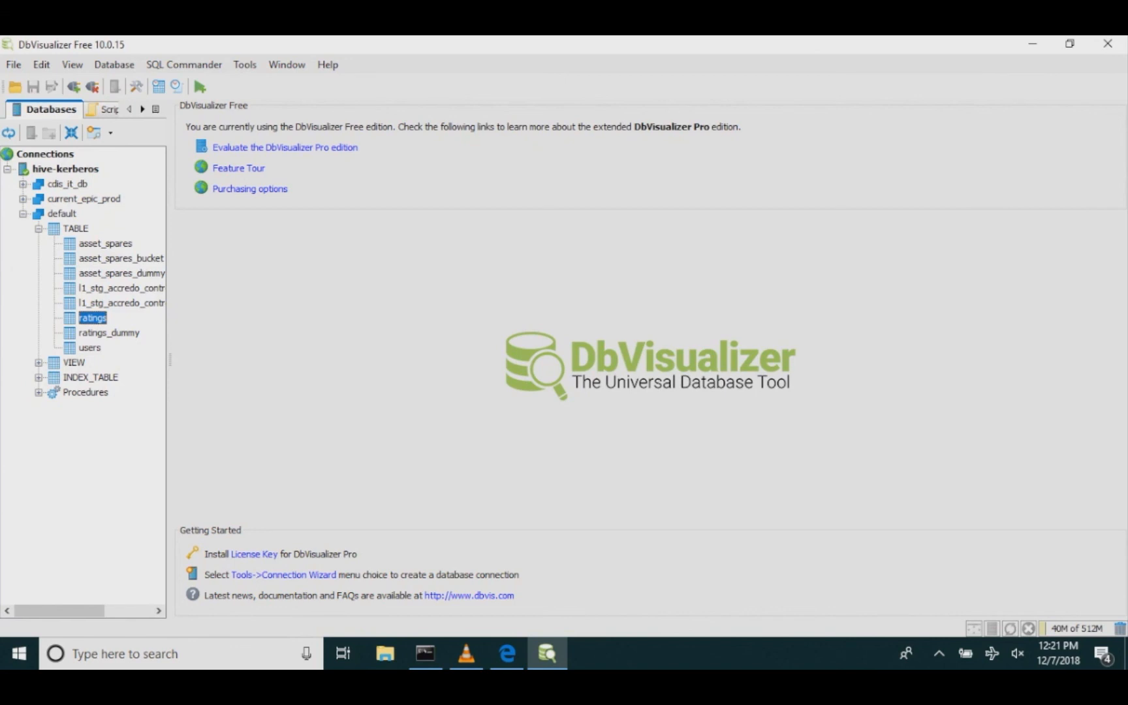
right_click(85, 324)
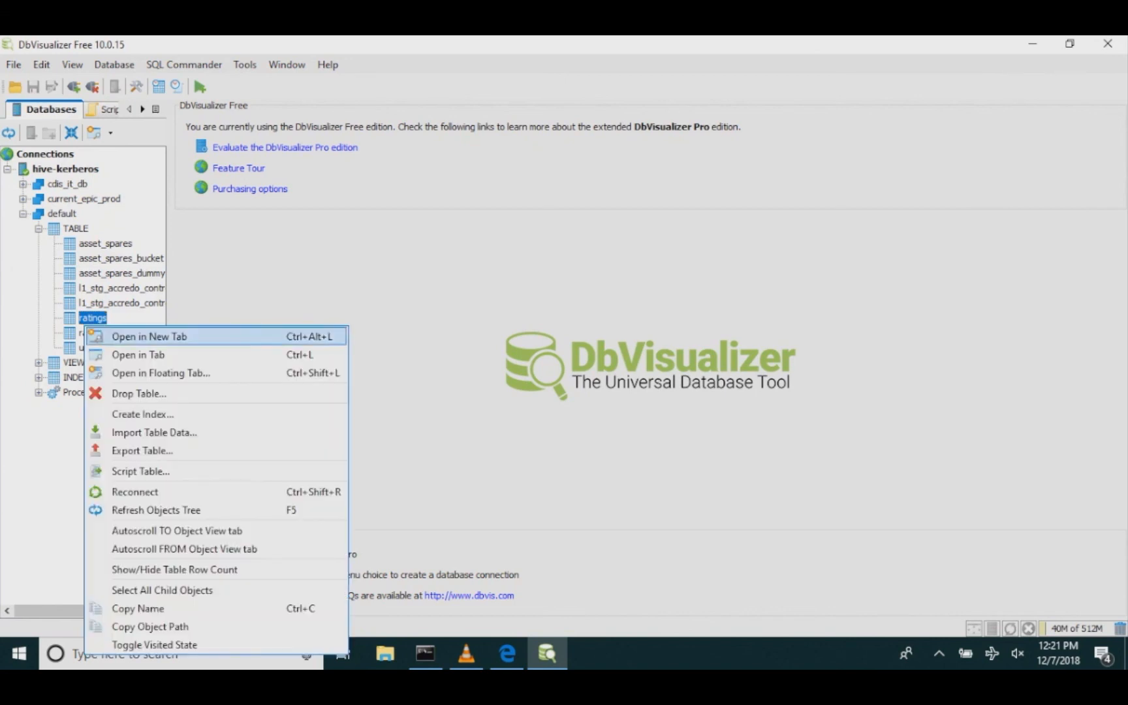
left_click(149, 337)
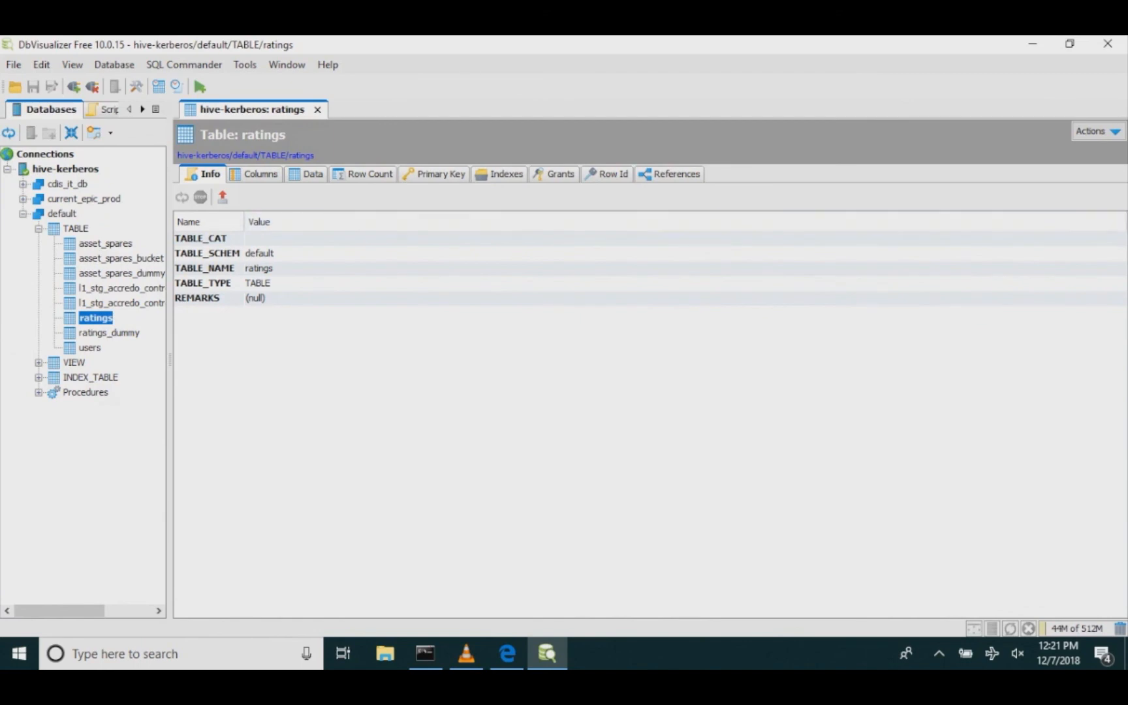
Step: Browse the ratings table's columns and data rows
left_click(255, 175)
left_click(311, 174)
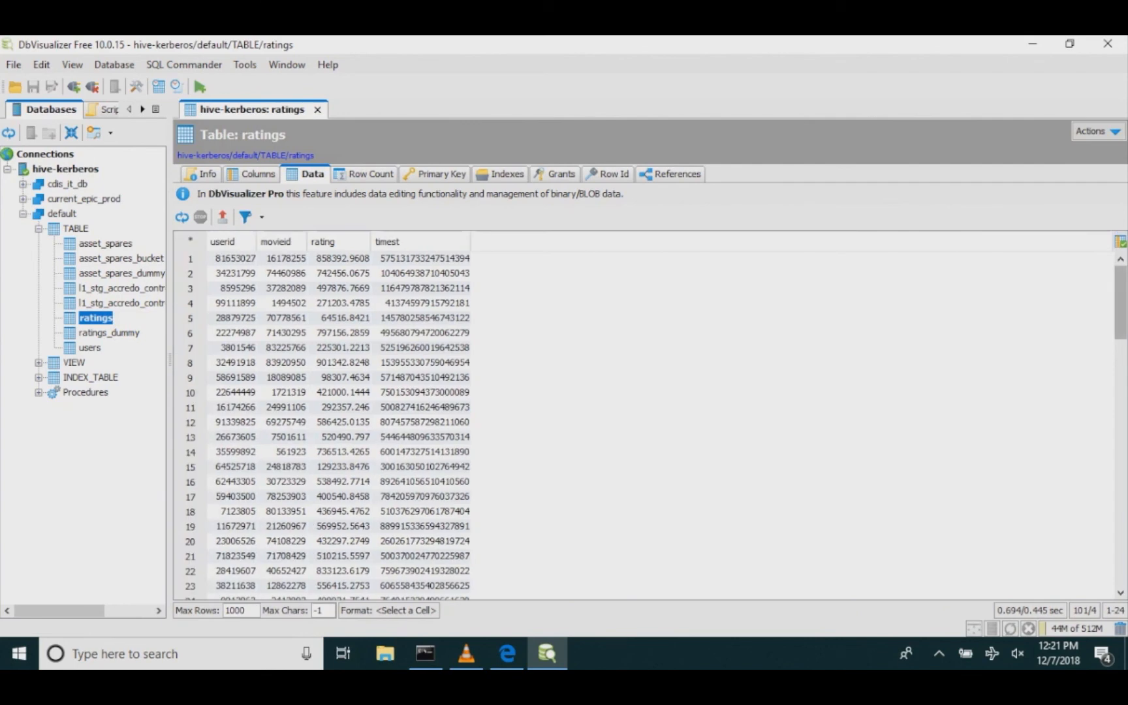
left_click_drag(1120, 303, 1120, 549)
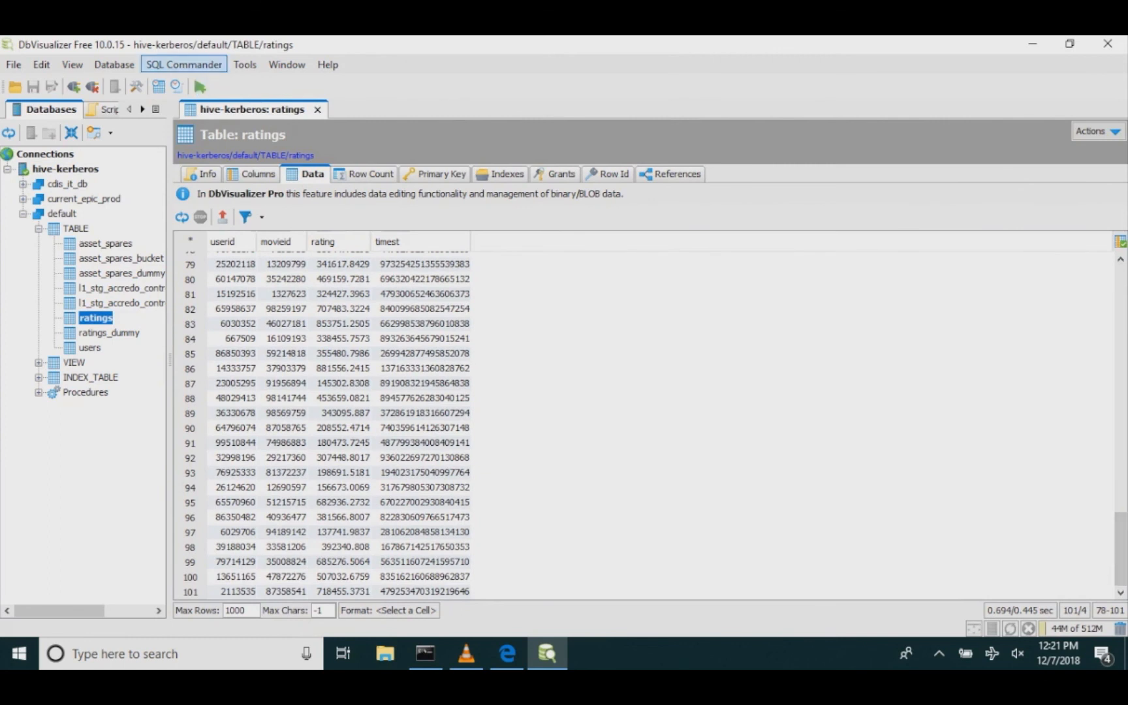
Step: Open a new SQL Commander and execute select * from default.ratings limit 5; on hive-kerberos
left_click(184, 64)
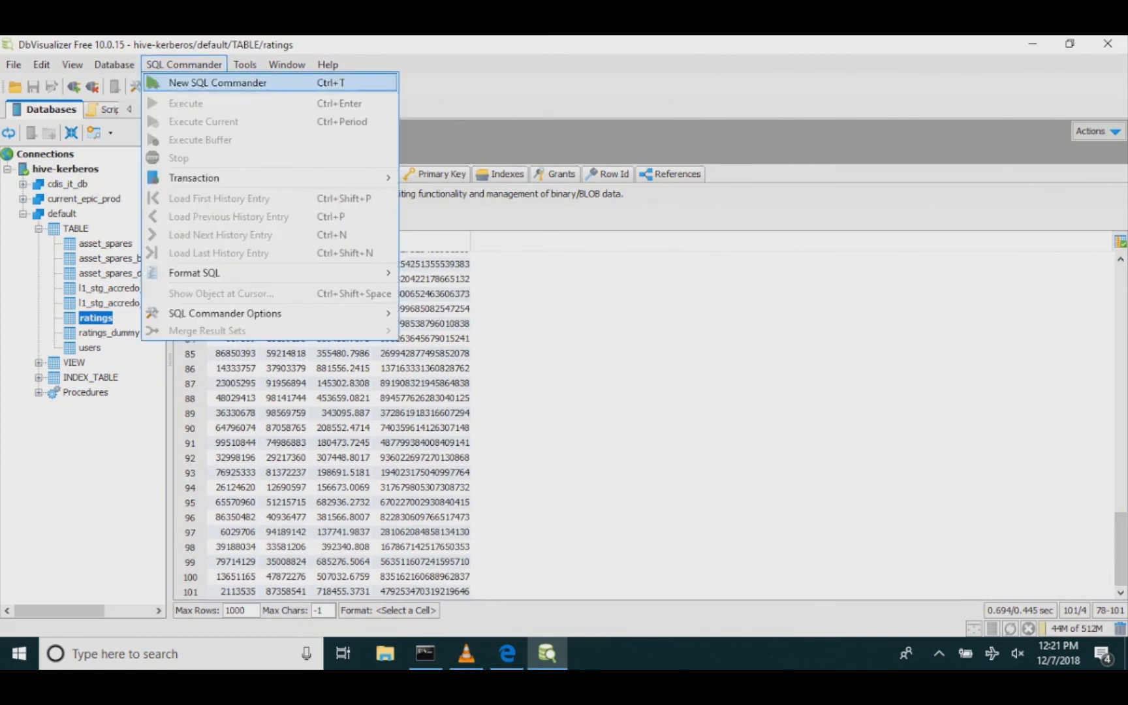
left_click(218, 83)
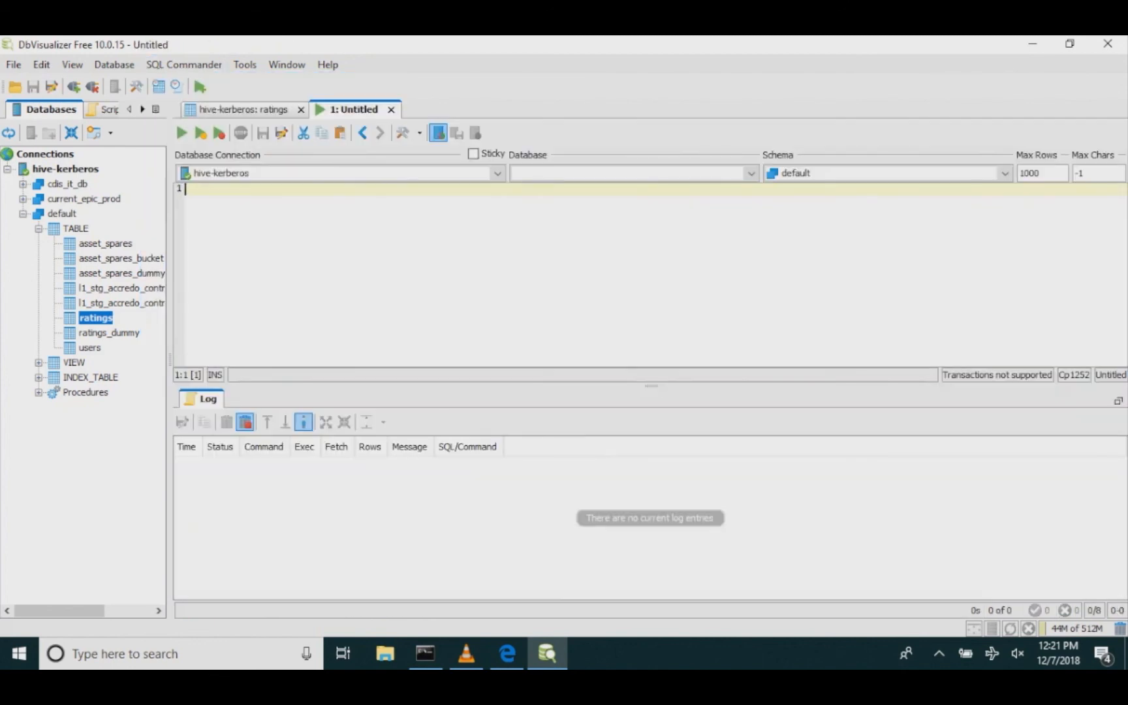
type("sel")
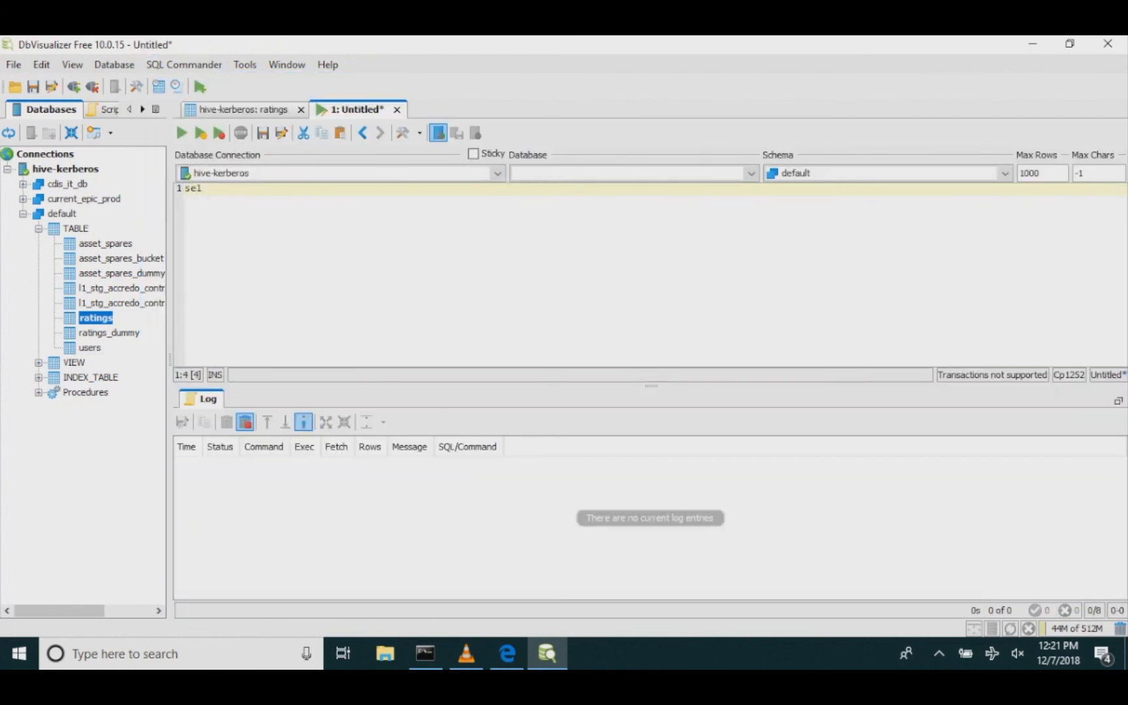
type("ect * from ")
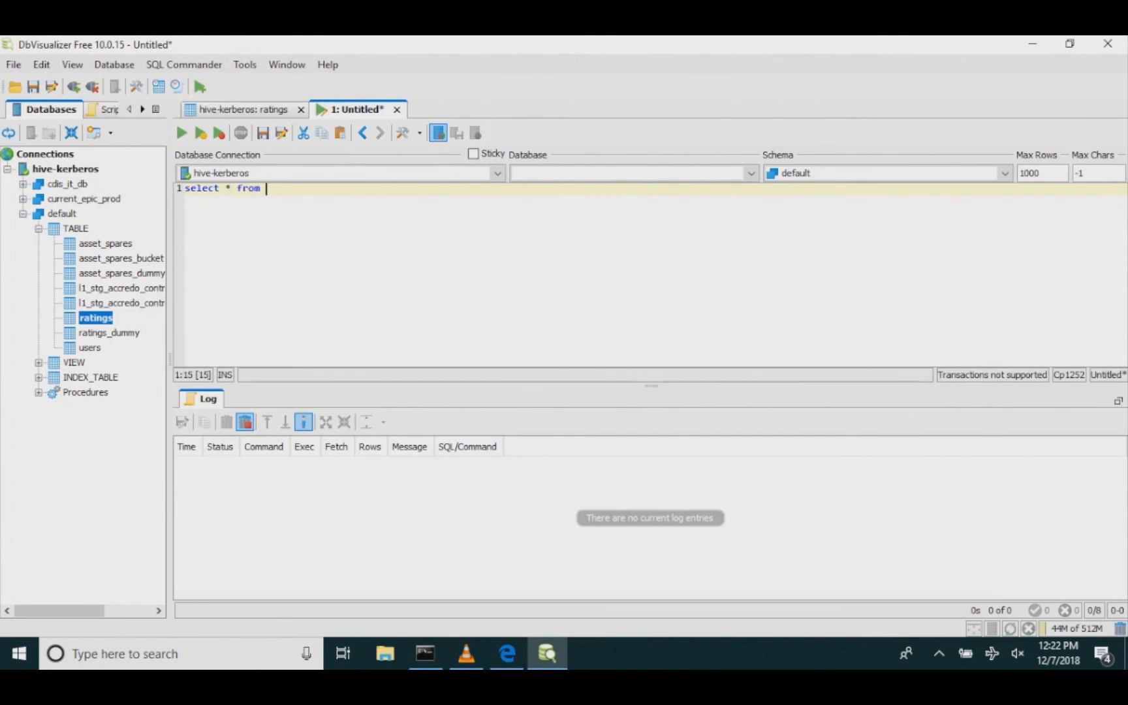
type("default.ratings limit 5;")
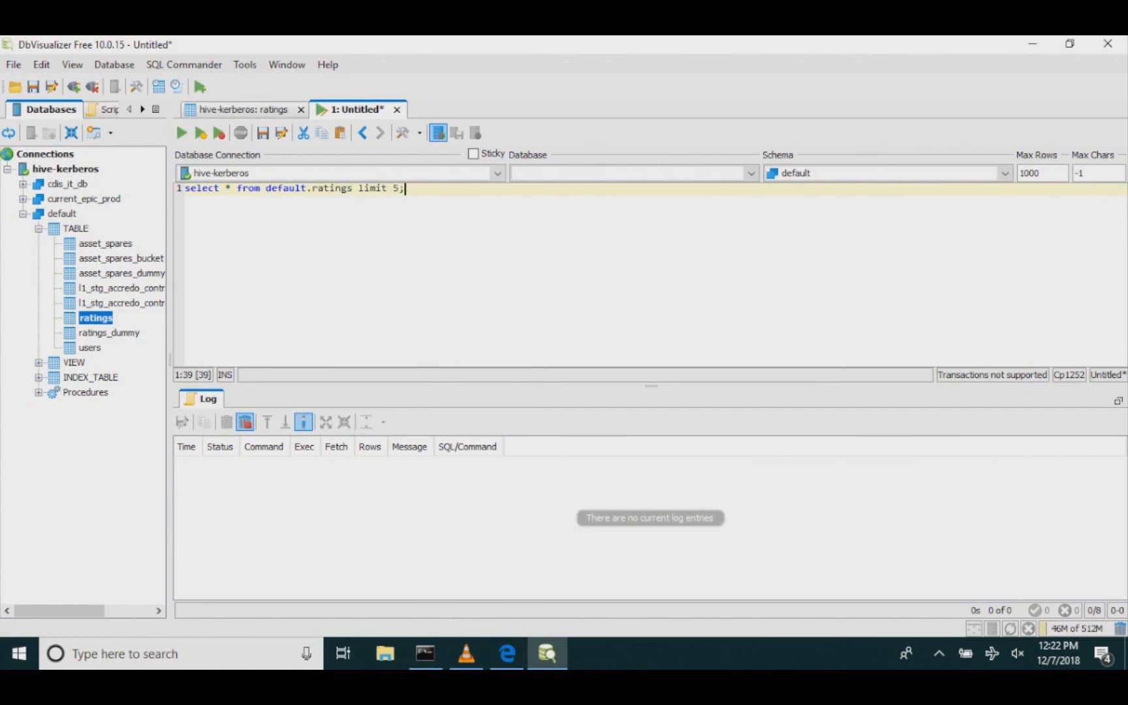
key("ctrl+Return")
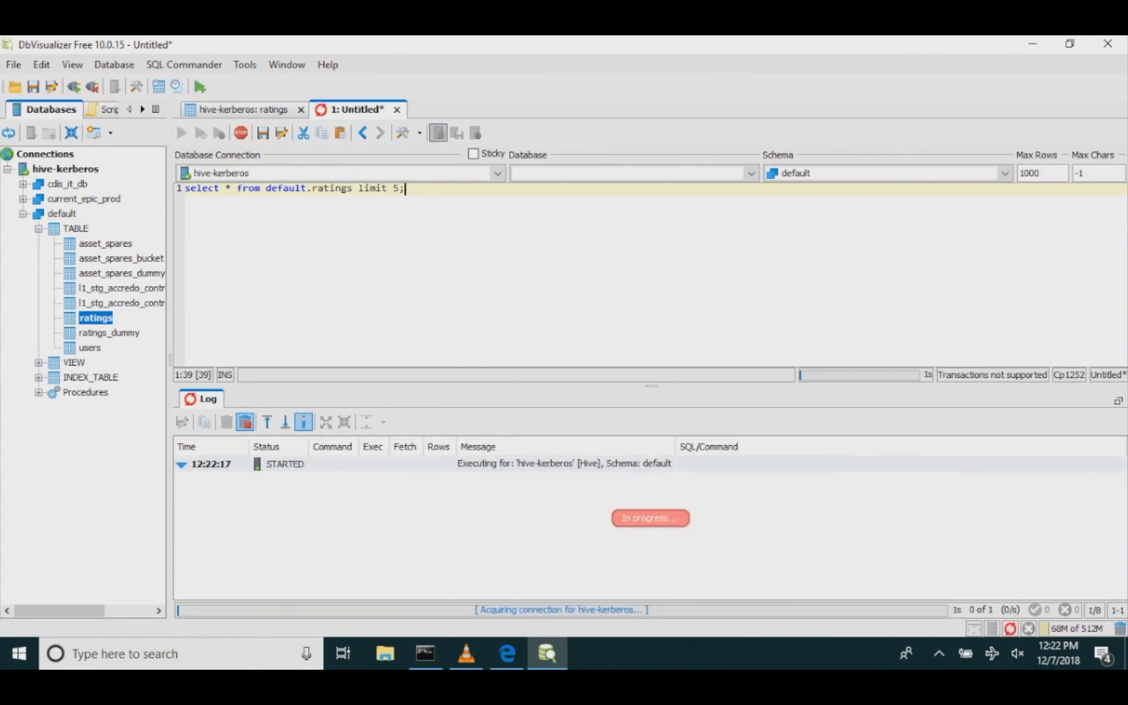